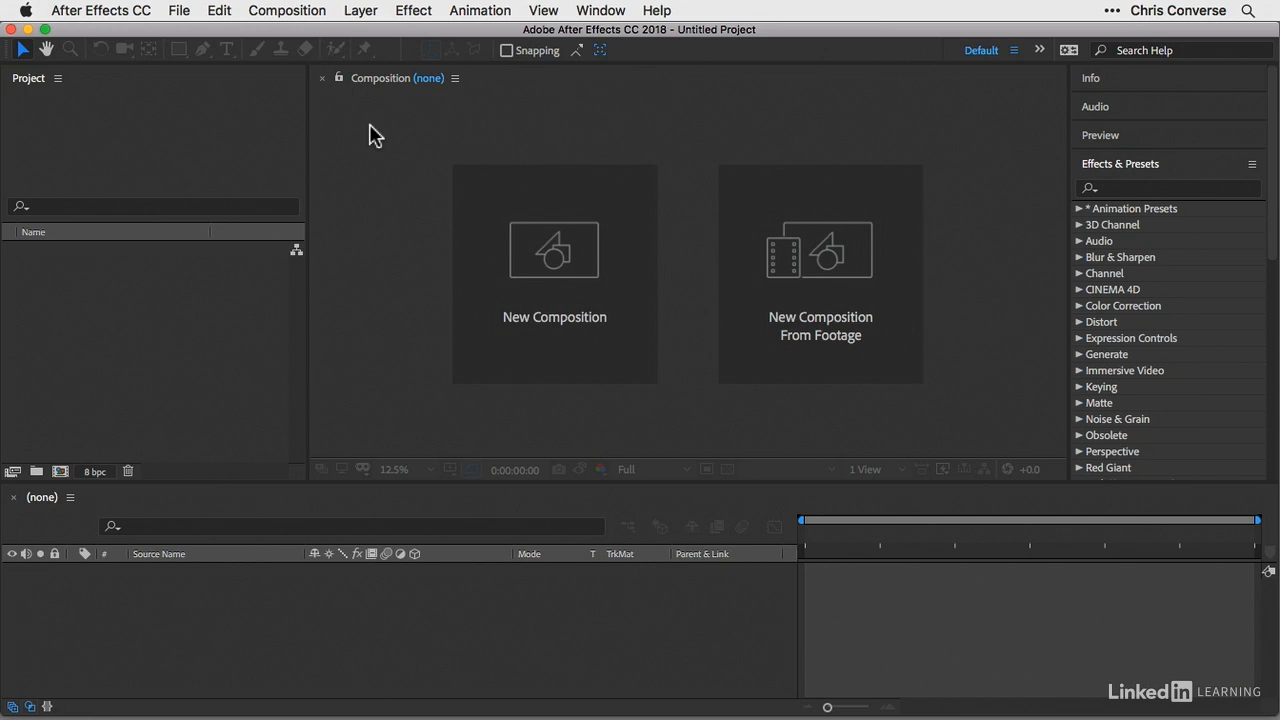
pyautogui.click(150, 117)
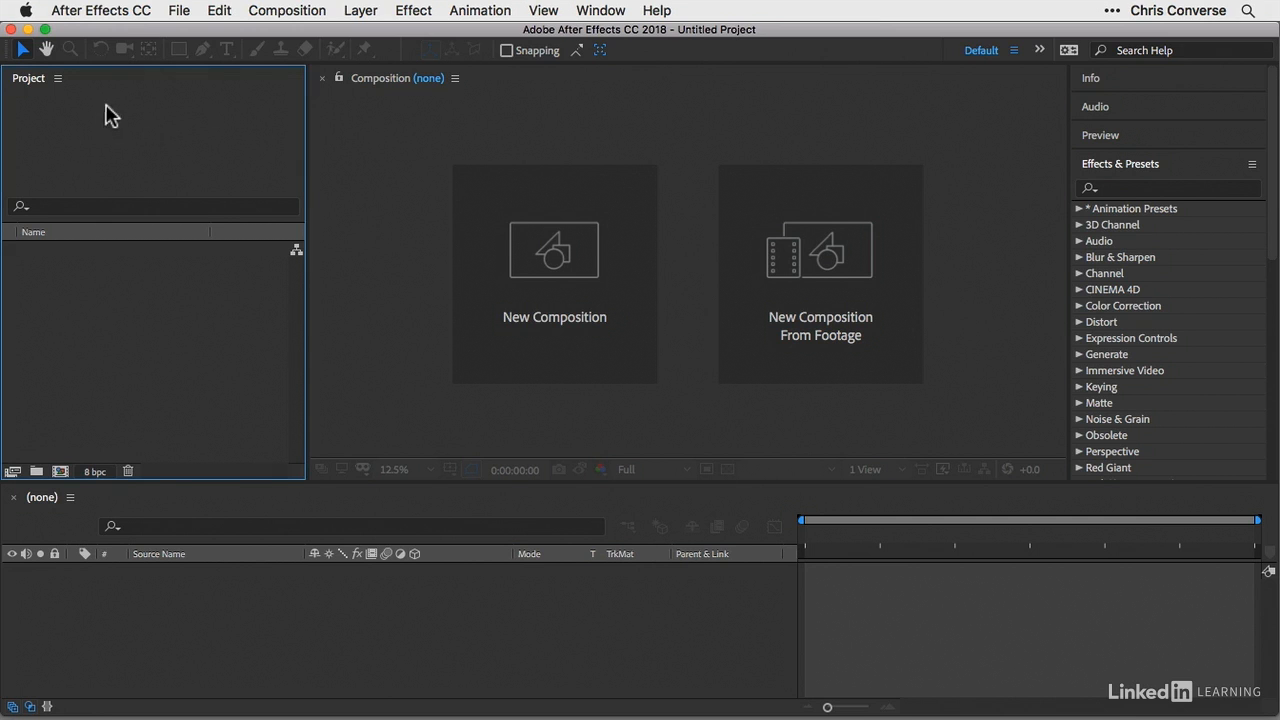
pyautogui.click(237, 615)
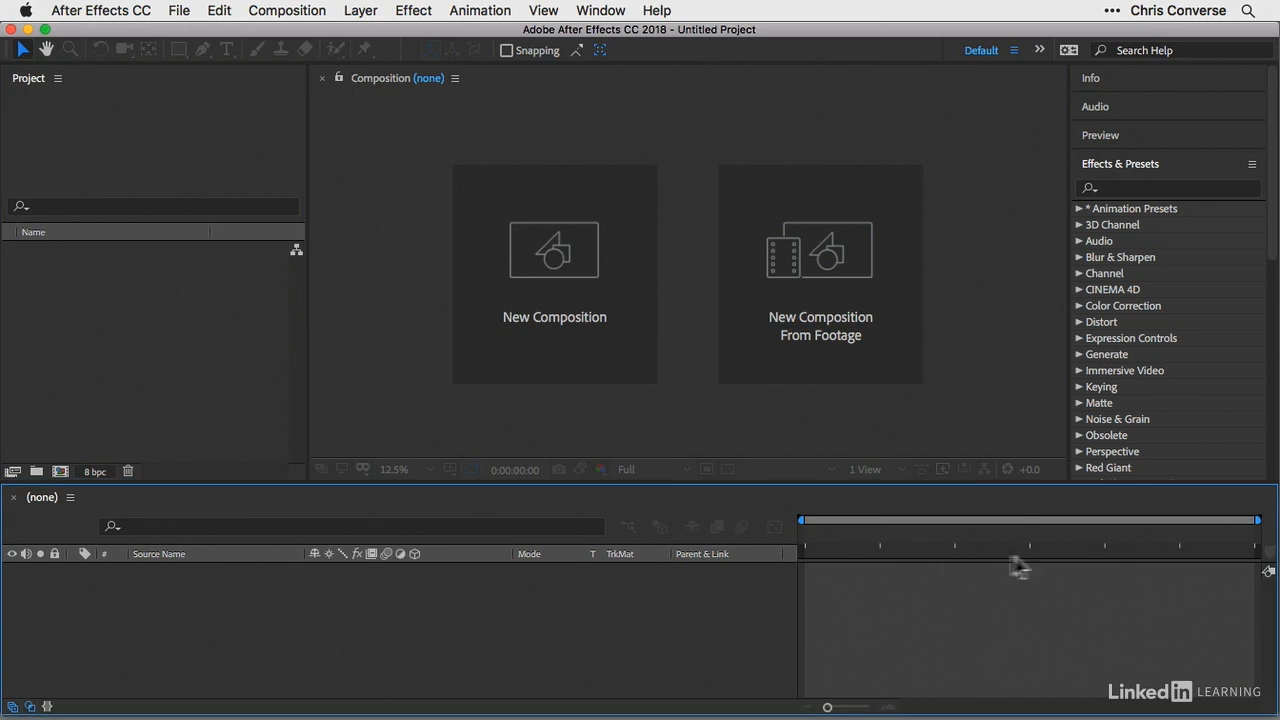
pyautogui.click(414, 174)
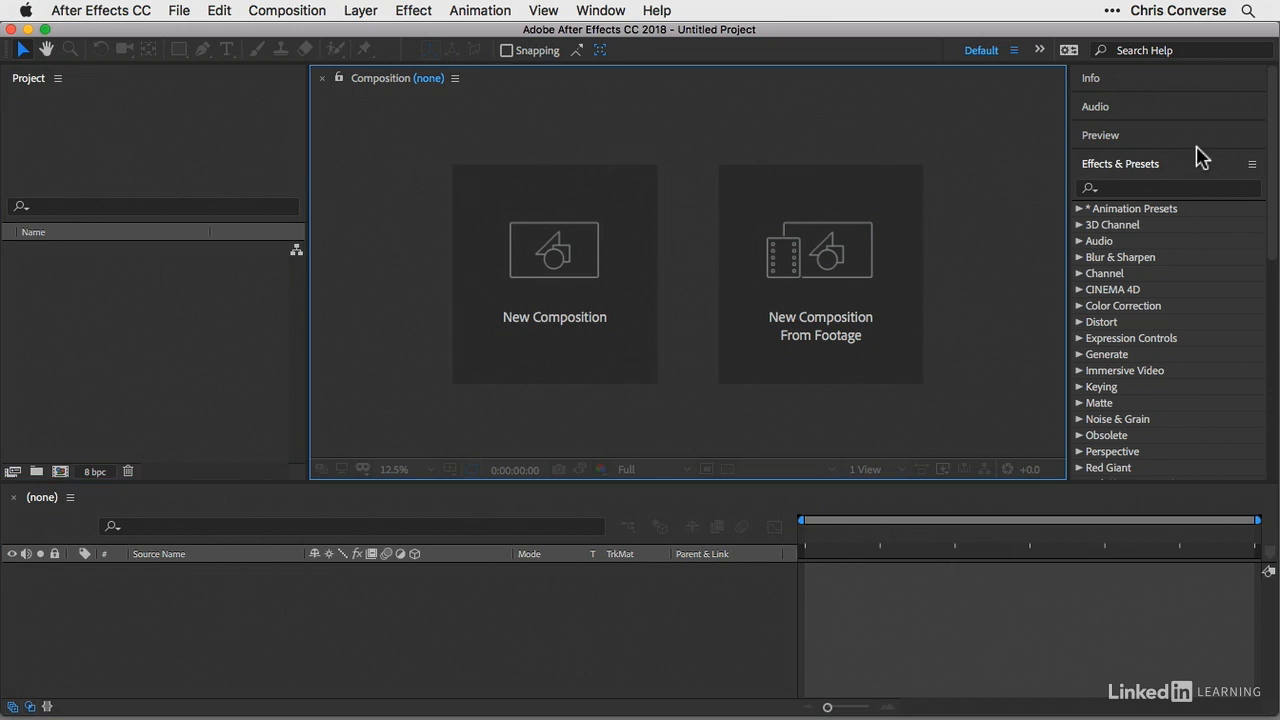
pyautogui.click(1146, 166)
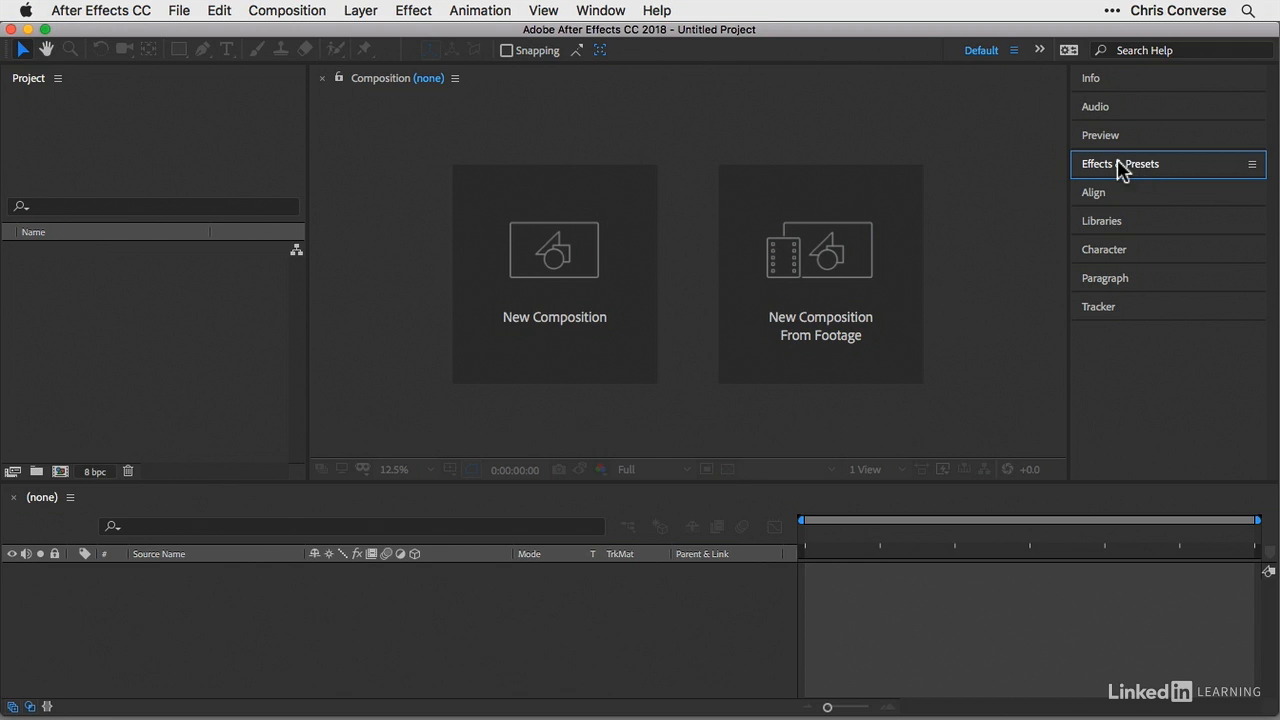
# Switch the workspace layout to the Small Screen preset
pyautogui.click(609, 11)
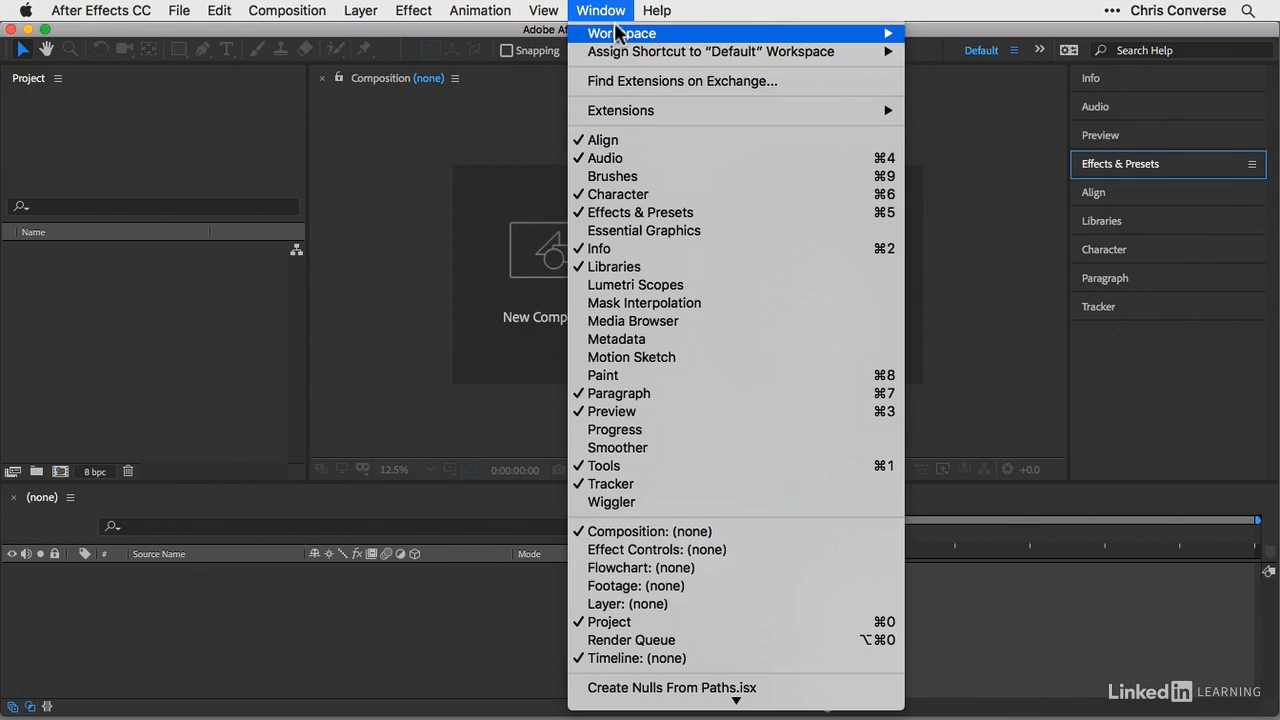
pyautogui.moveTo(617, 33)
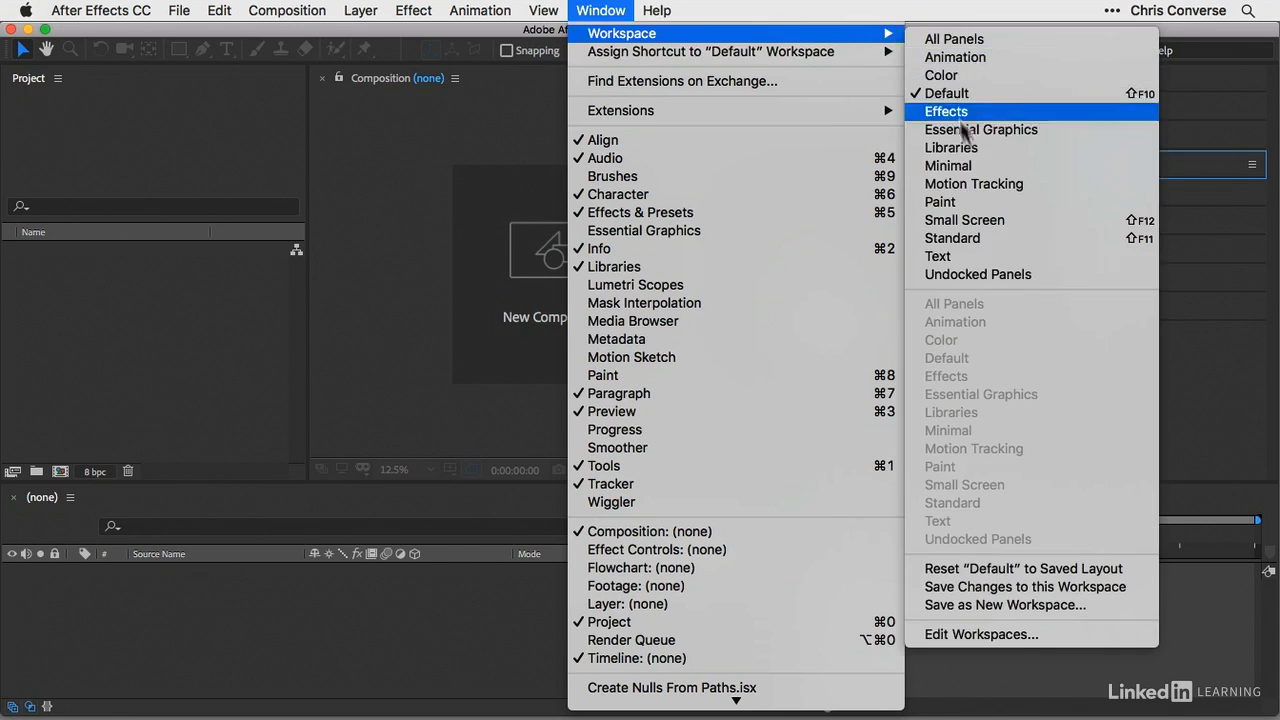
pyautogui.click(997, 216)
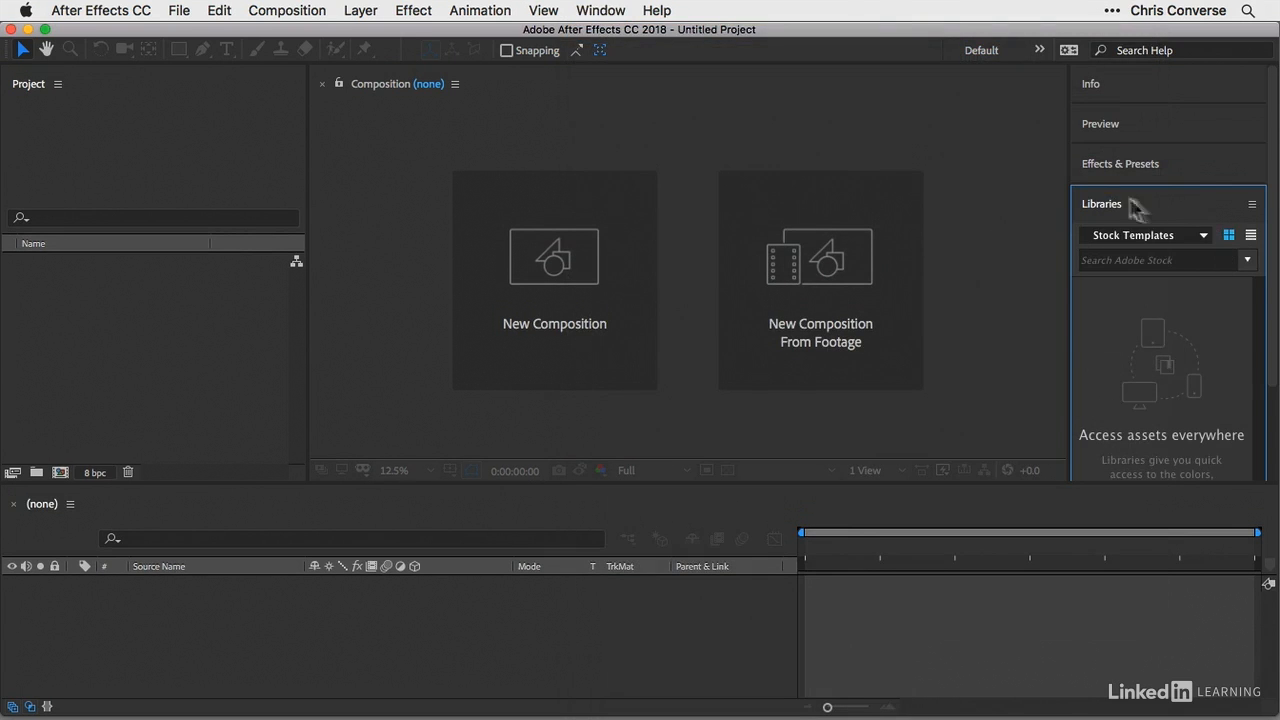
# Close the Libraries, Preview and Info panels, leaving Effects & Presets open
pyautogui.click(1252, 205)
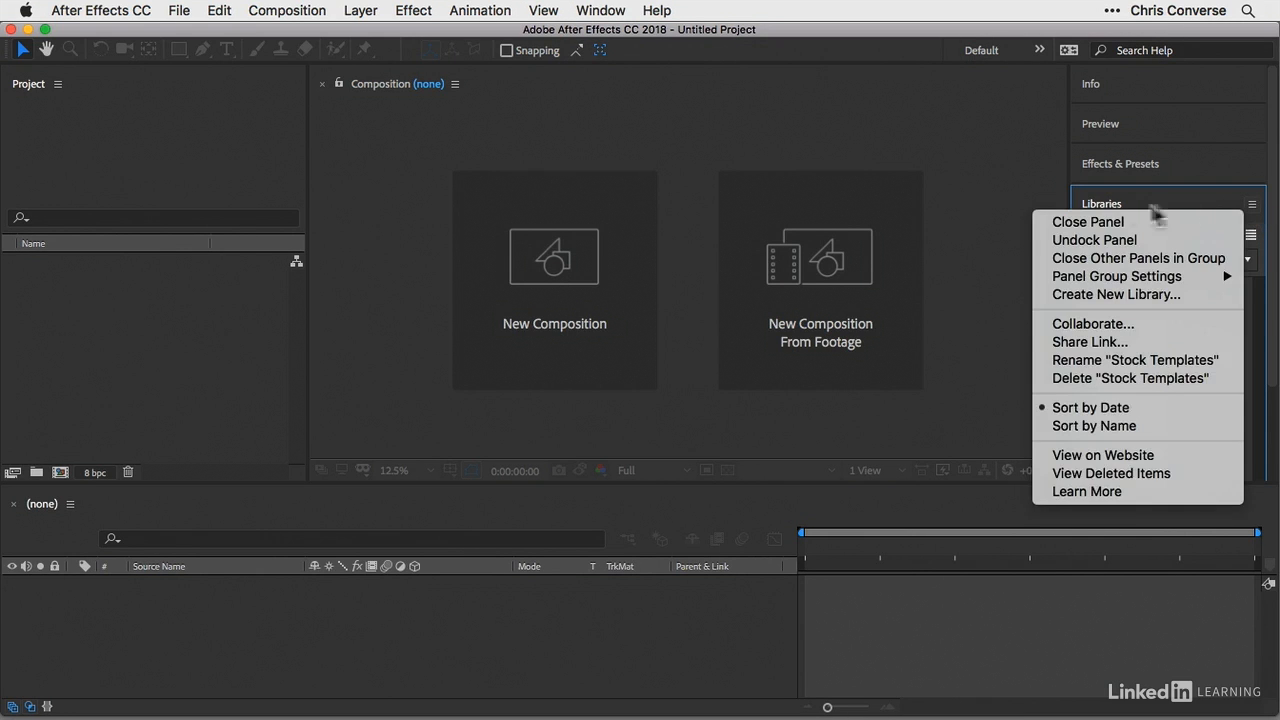
pyautogui.click(1086, 222)
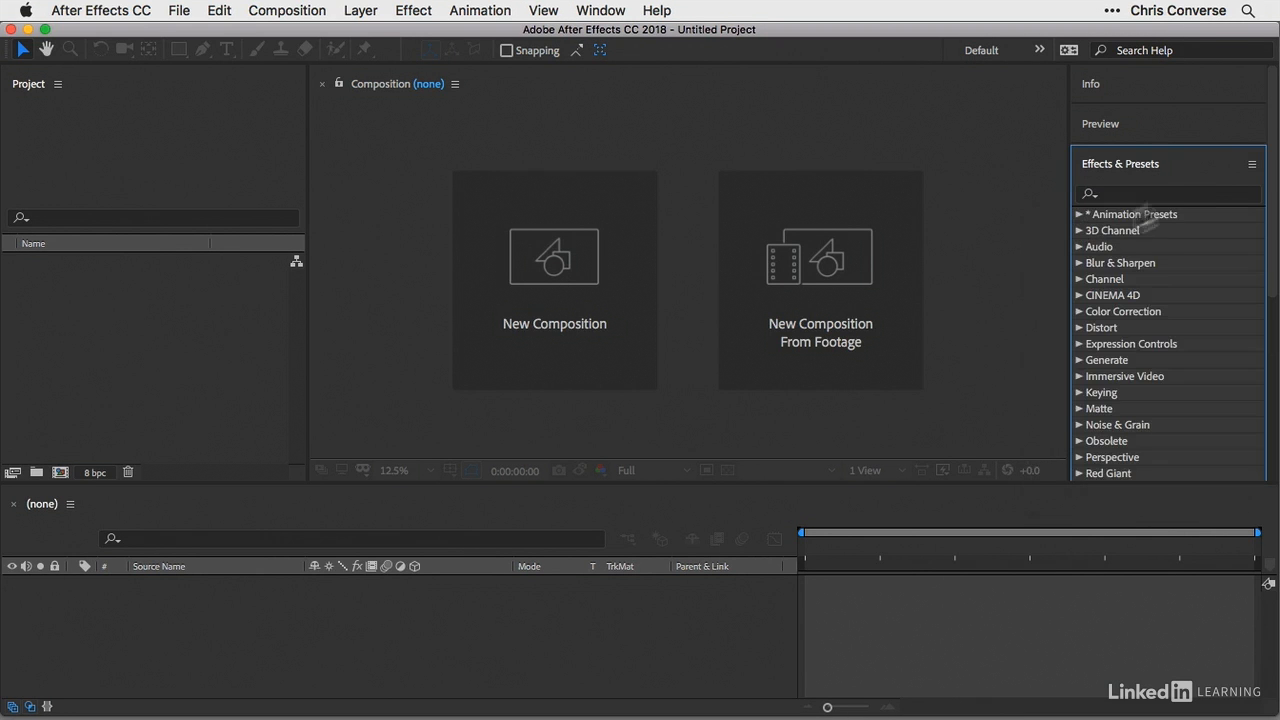
pyautogui.click(1238, 128)
pyautogui.click(1254, 126)
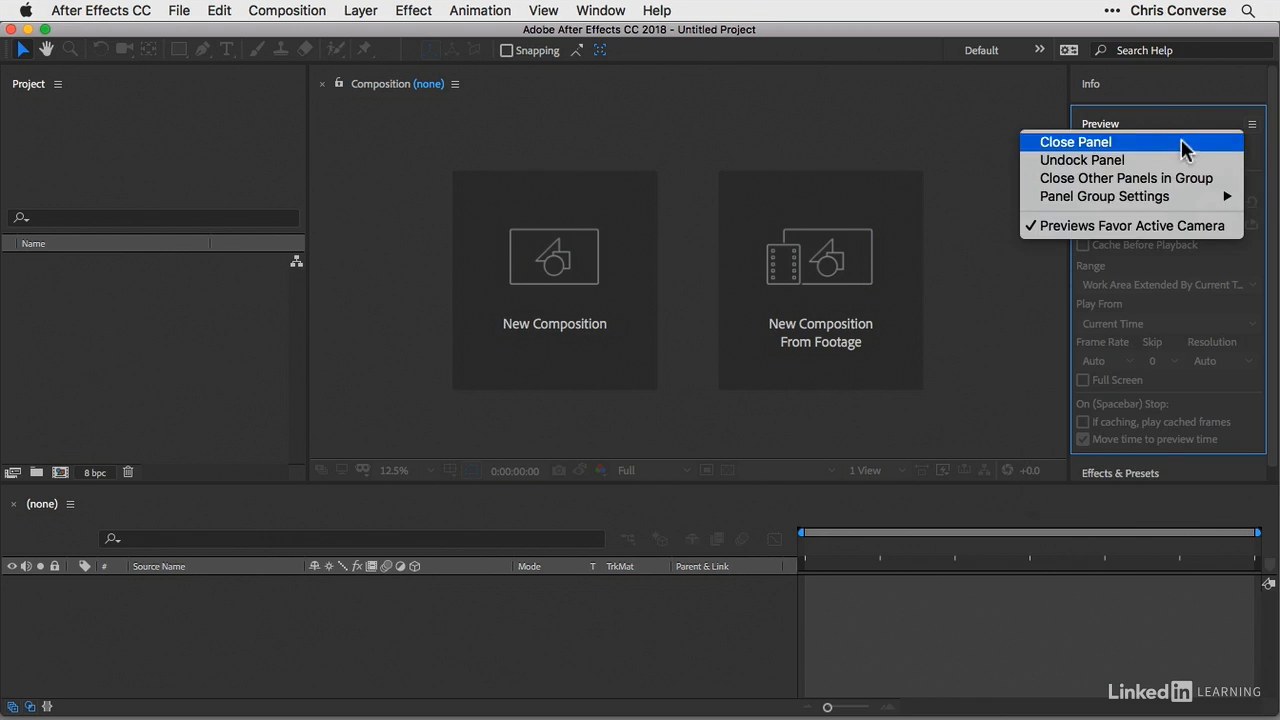
pyautogui.click(1185, 142)
pyautogui.click(1251, 84)
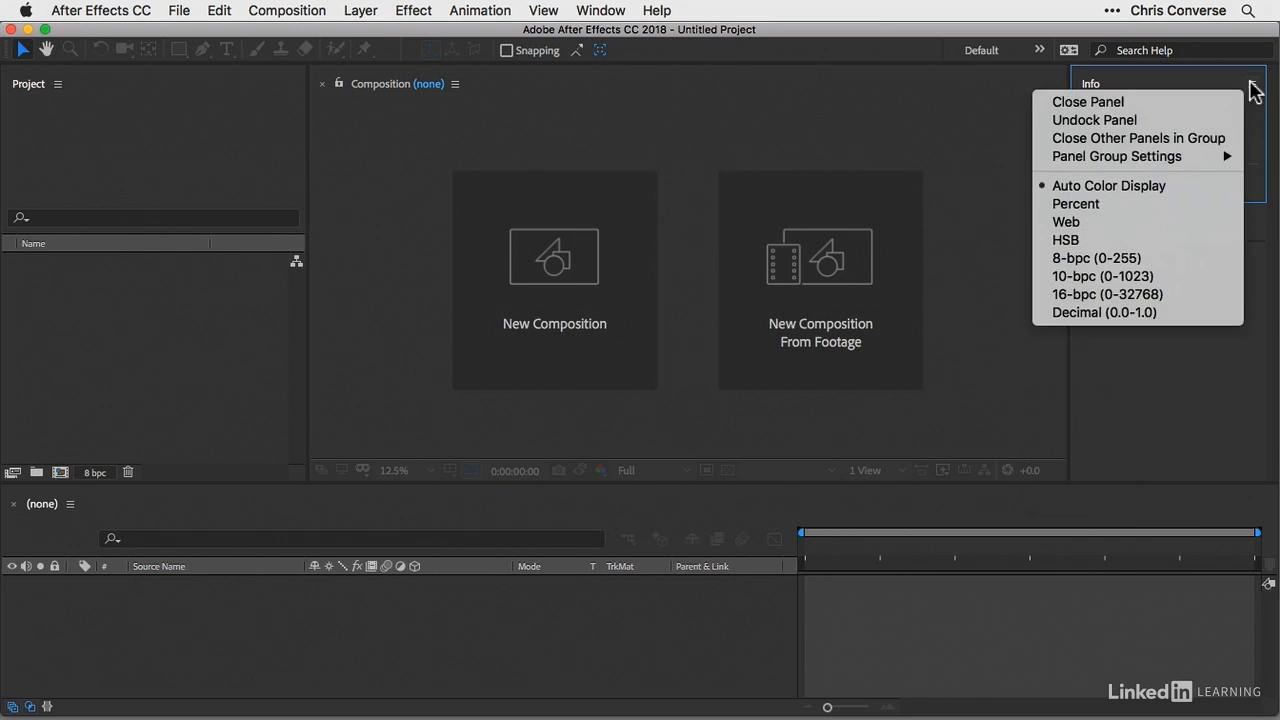
pyautogui.click(1166, 106)
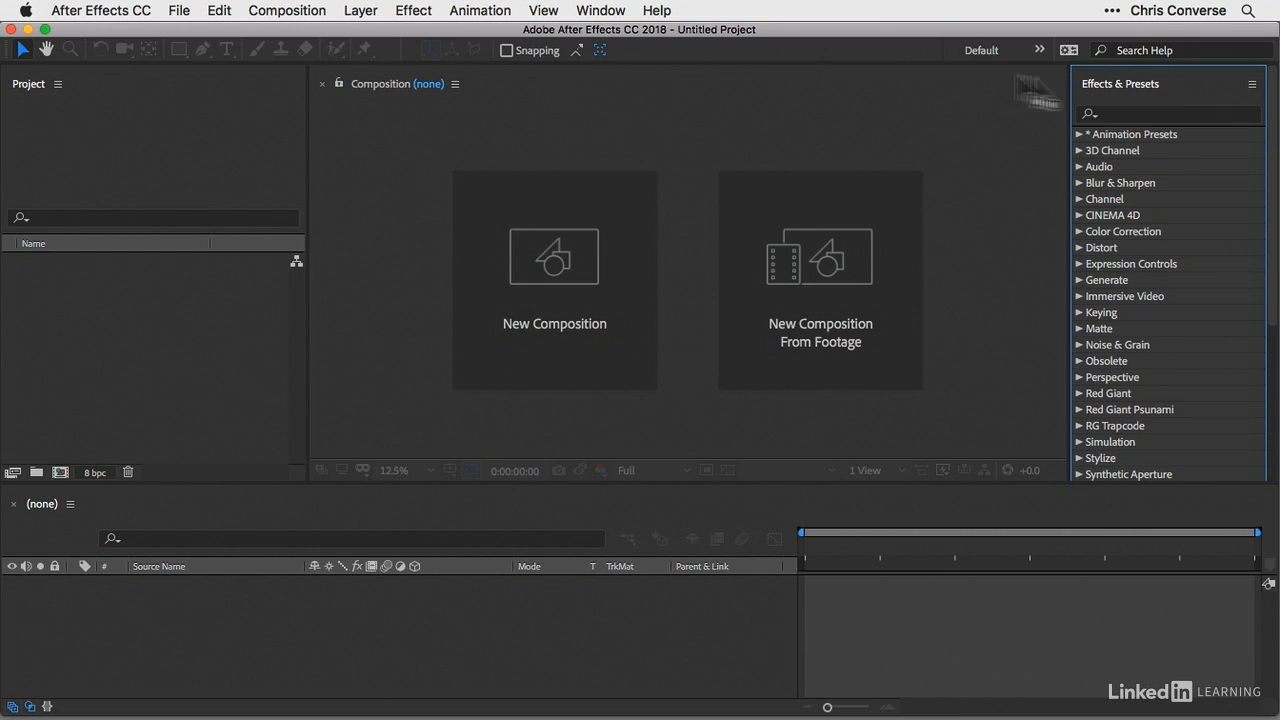
# Show the Effect Controls panel and dock it in the same group as Effects & Presets
pyautogui.click(617, 12)
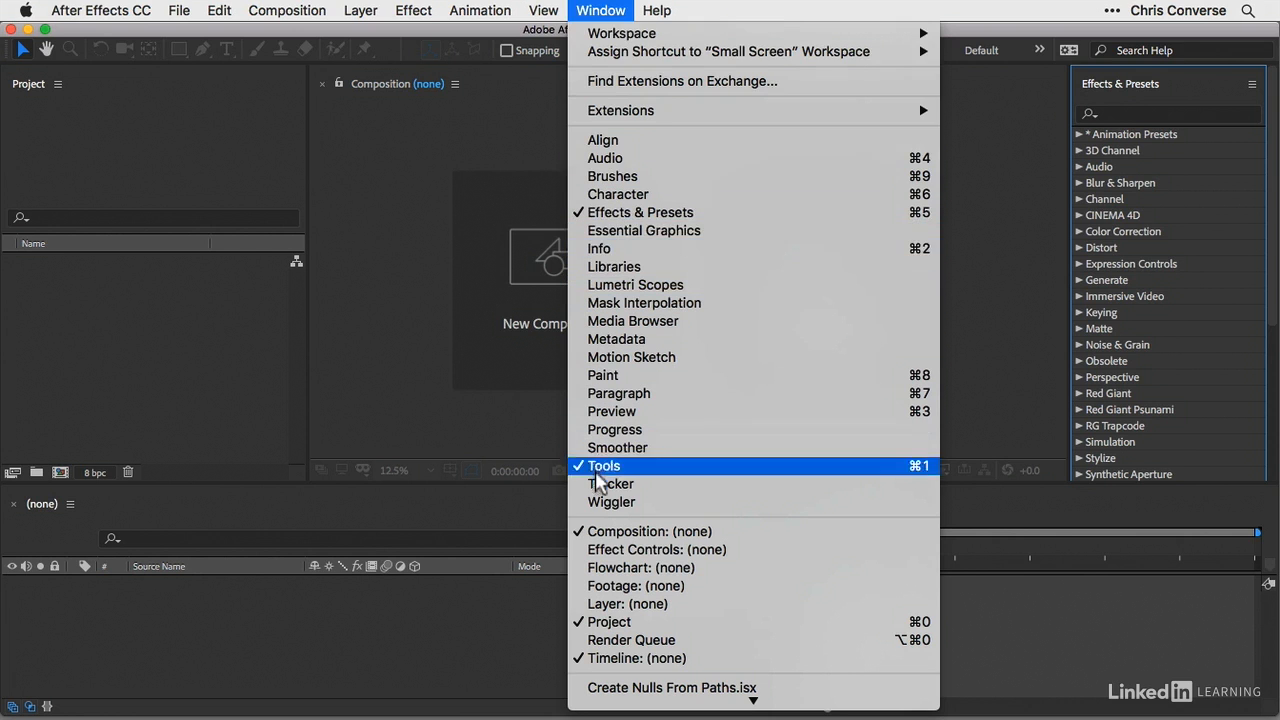
pyautogui.click(609, 551)
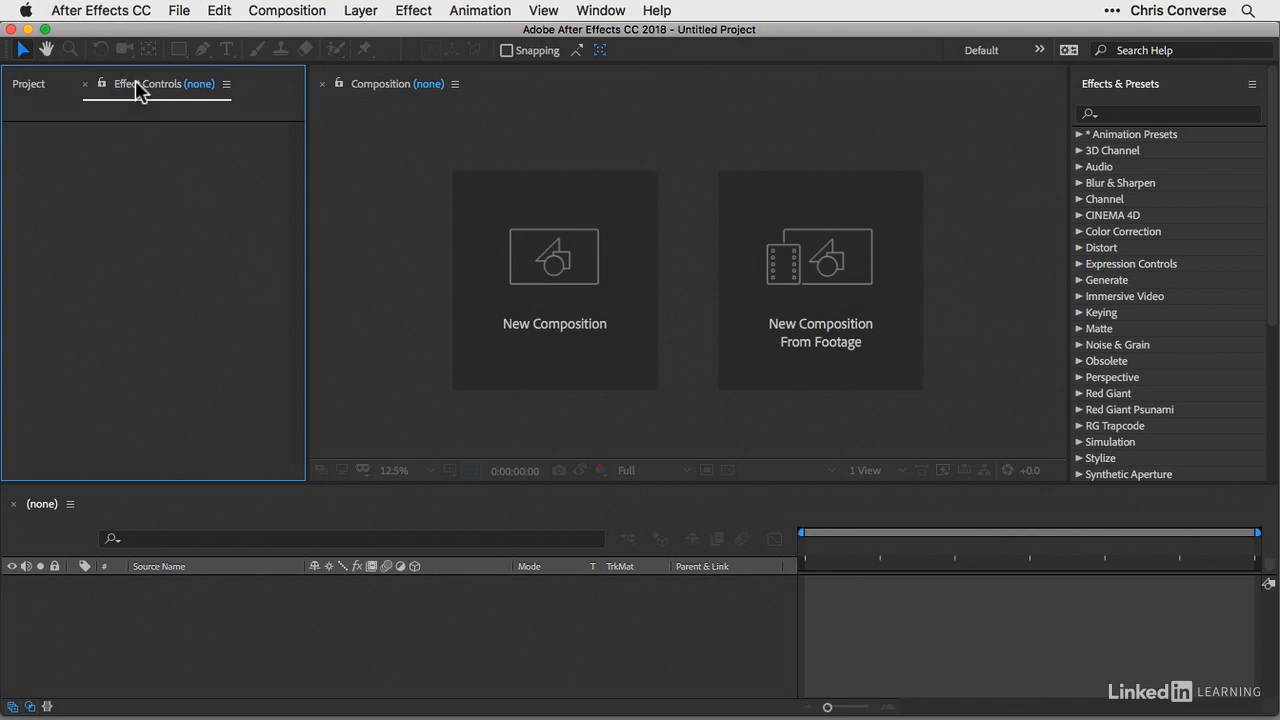
pyautogui.moveTo(144, 80); pyautogui.dragTo(843, 104)
pyautogui.moveTo(996, 101); pyautogui.dragTo(1133, 88)
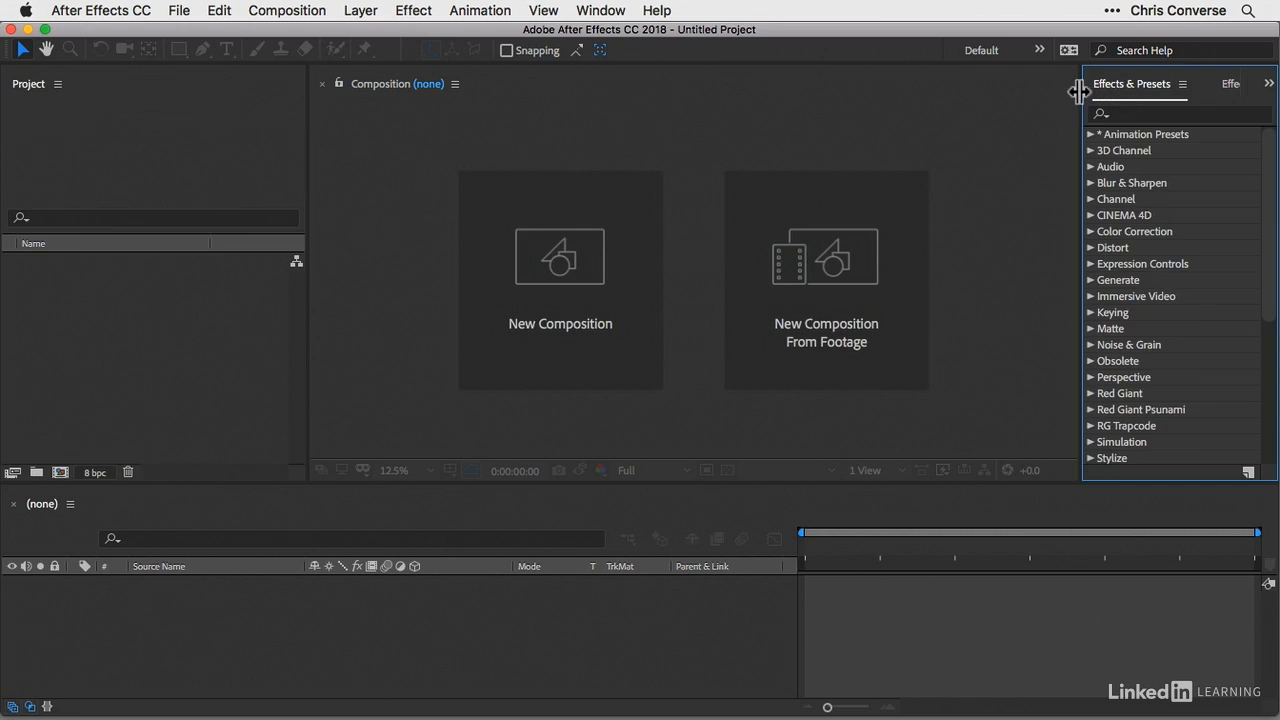
# Widen the Effects & Presets group, narrow the Project panel, and shorten the Timeline to give the Composition panel more height
pyautogui.moveTo(1081, 98); pyautogui.dragTo(961, 86)
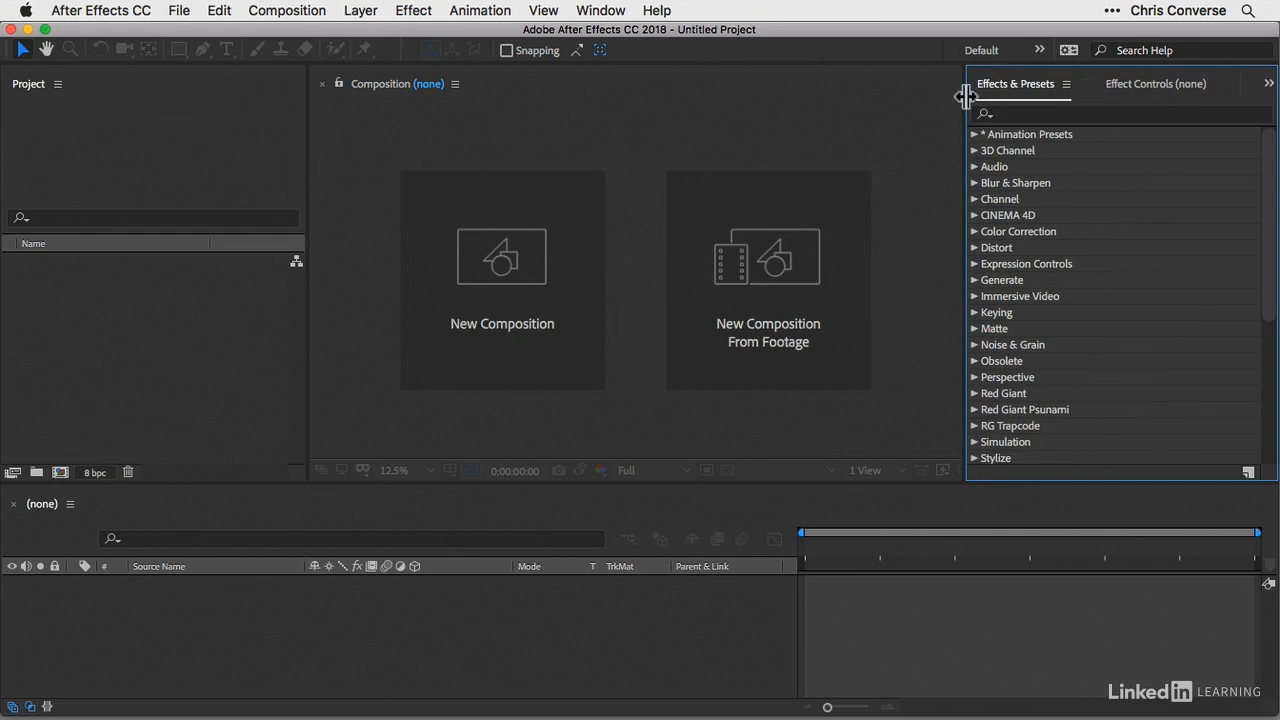
pyautogui.moveTo(963, 90); pyautogui.dragTo(986, 91)
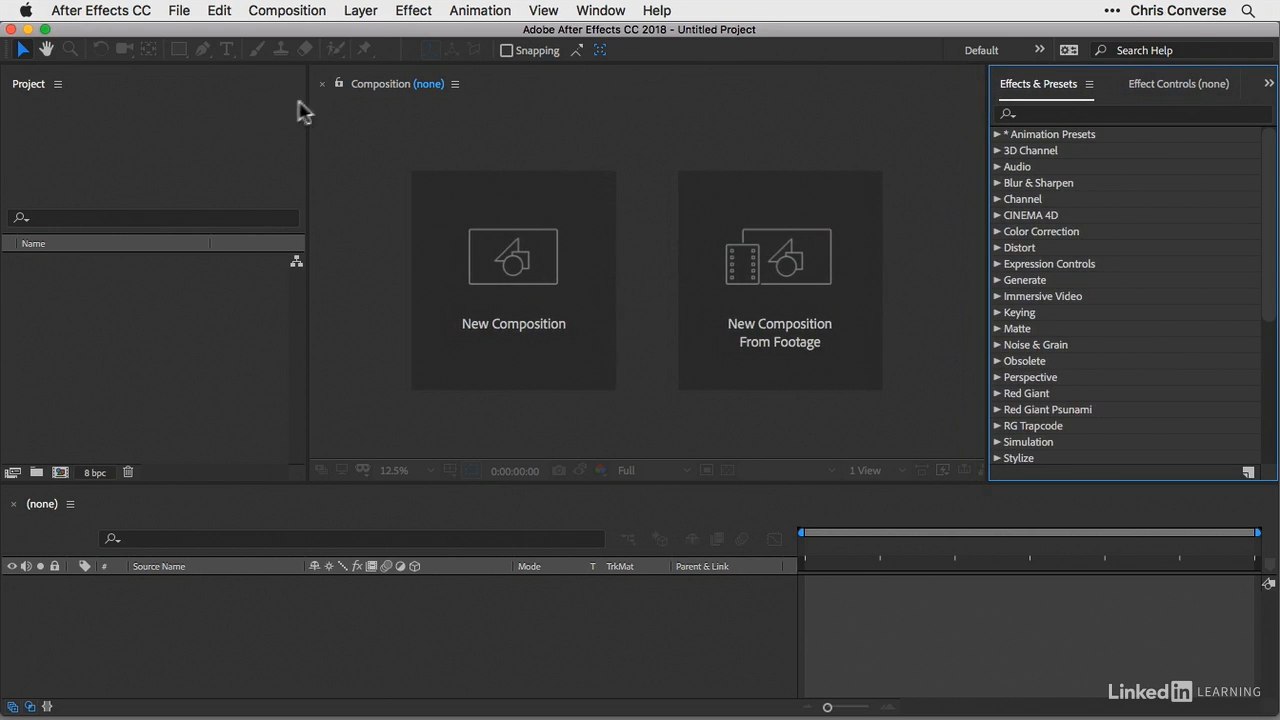
pyautogui.moveTo(309, 106); pyautogui.dragTo(184, 120)
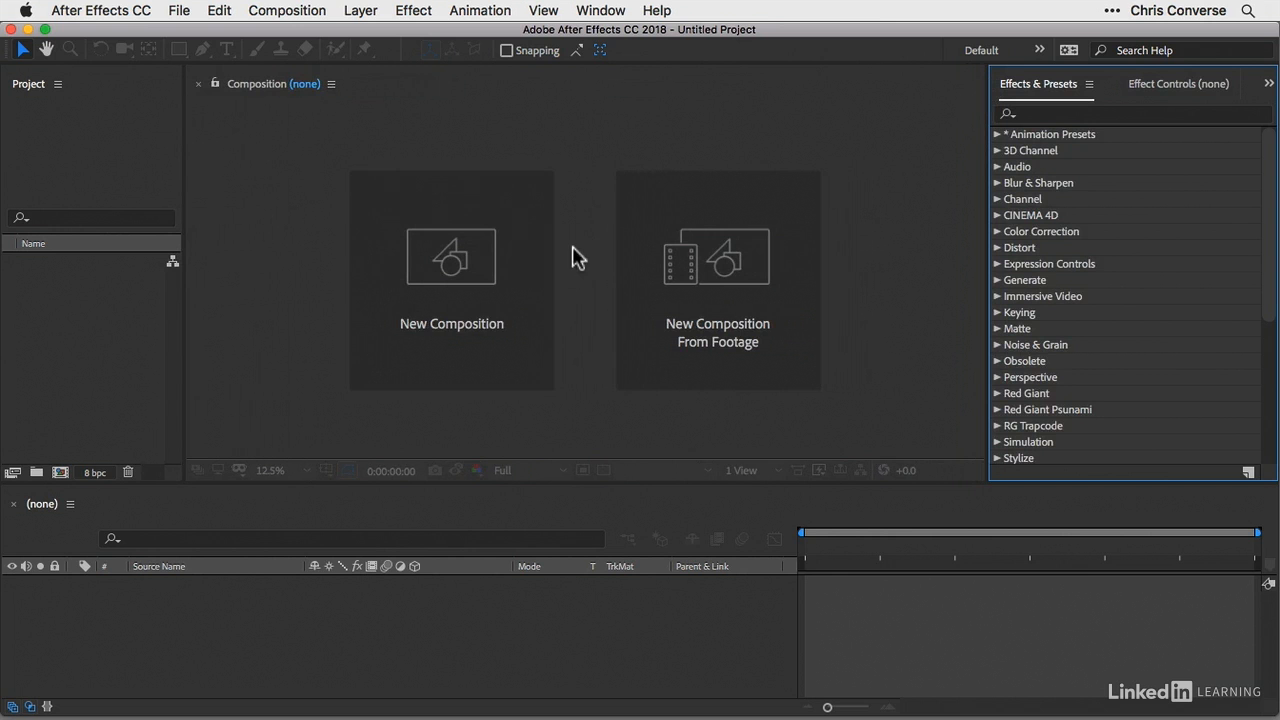
pyautogui.moveTo(614, 490); pyautogui.dragTo(623, 556)
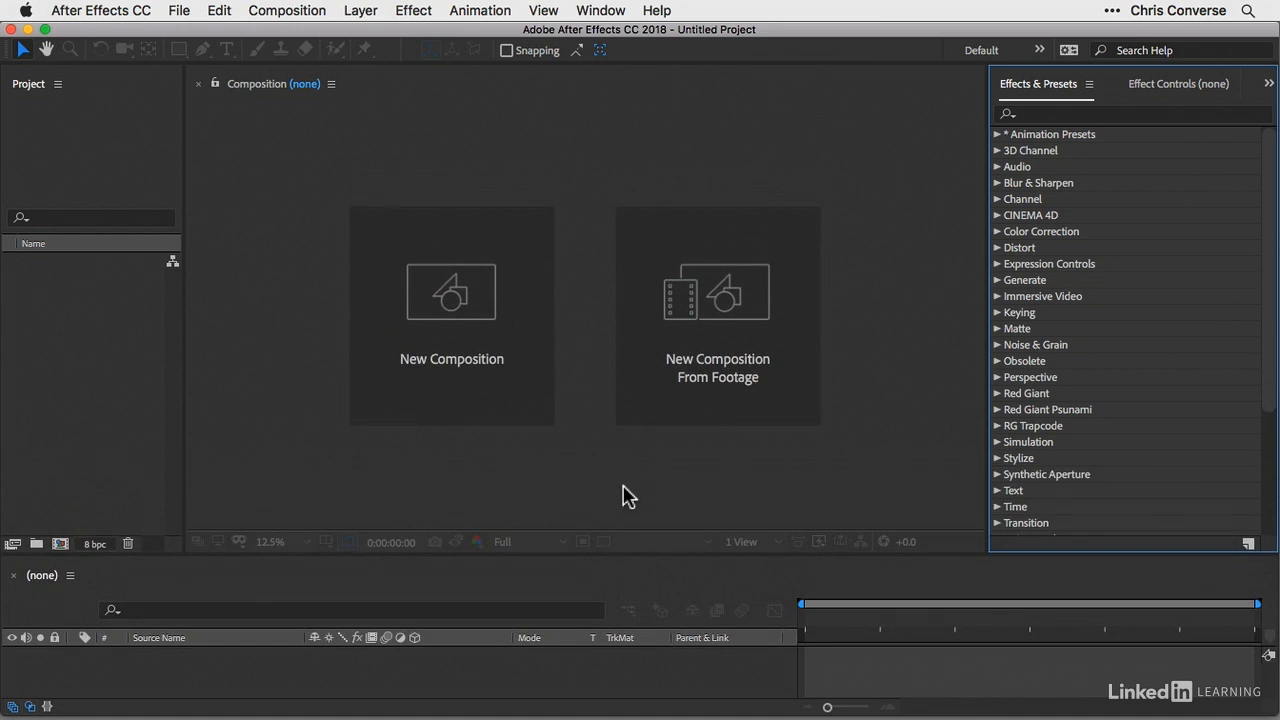
# Save the current layout as a new workspace named Graphic Design, and check switching to Default and back
pyautogui.click(601, 11)
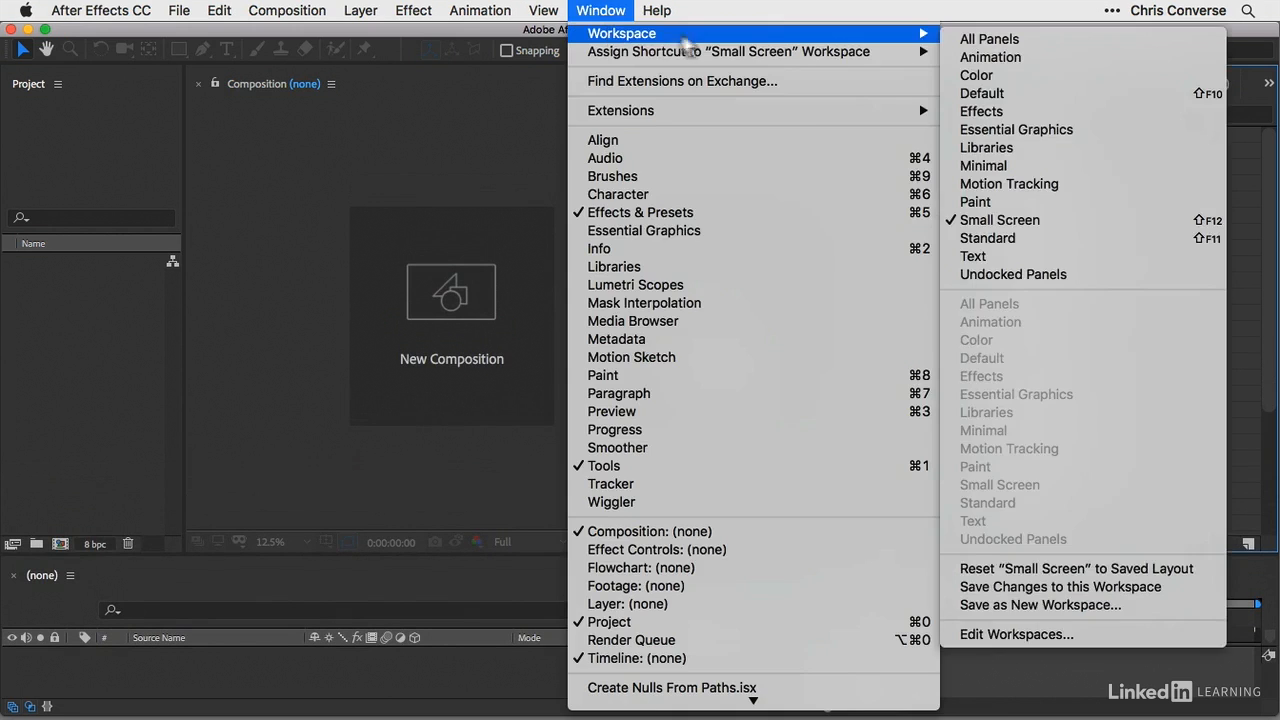
pyautogui.moveTo(925, 34)
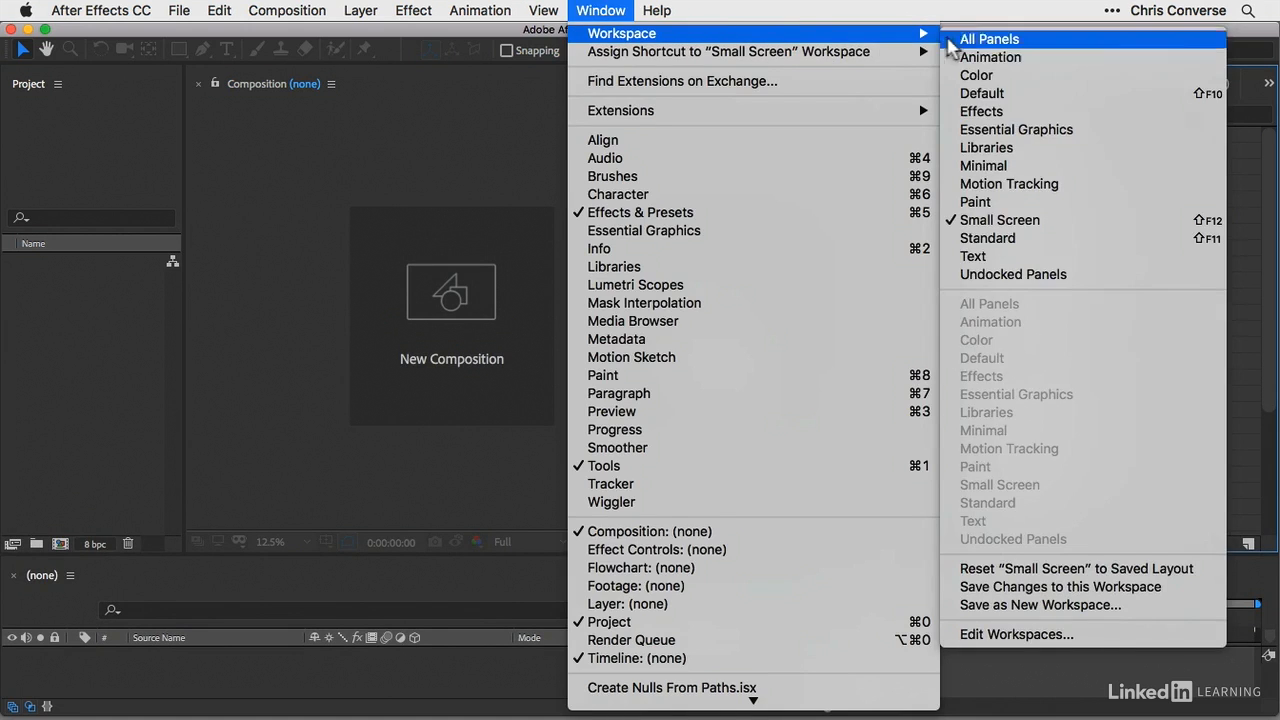
pyautogui.click(1010, 605)
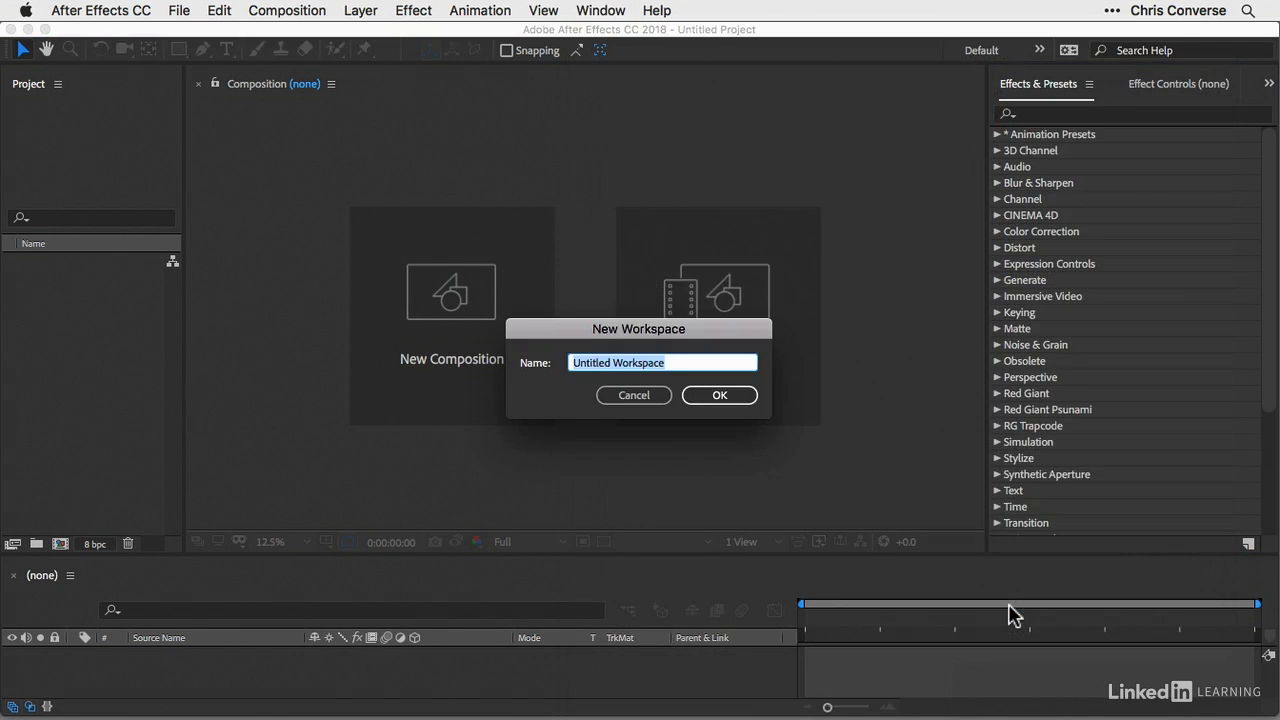
pyautogui.write('Graphic Design')
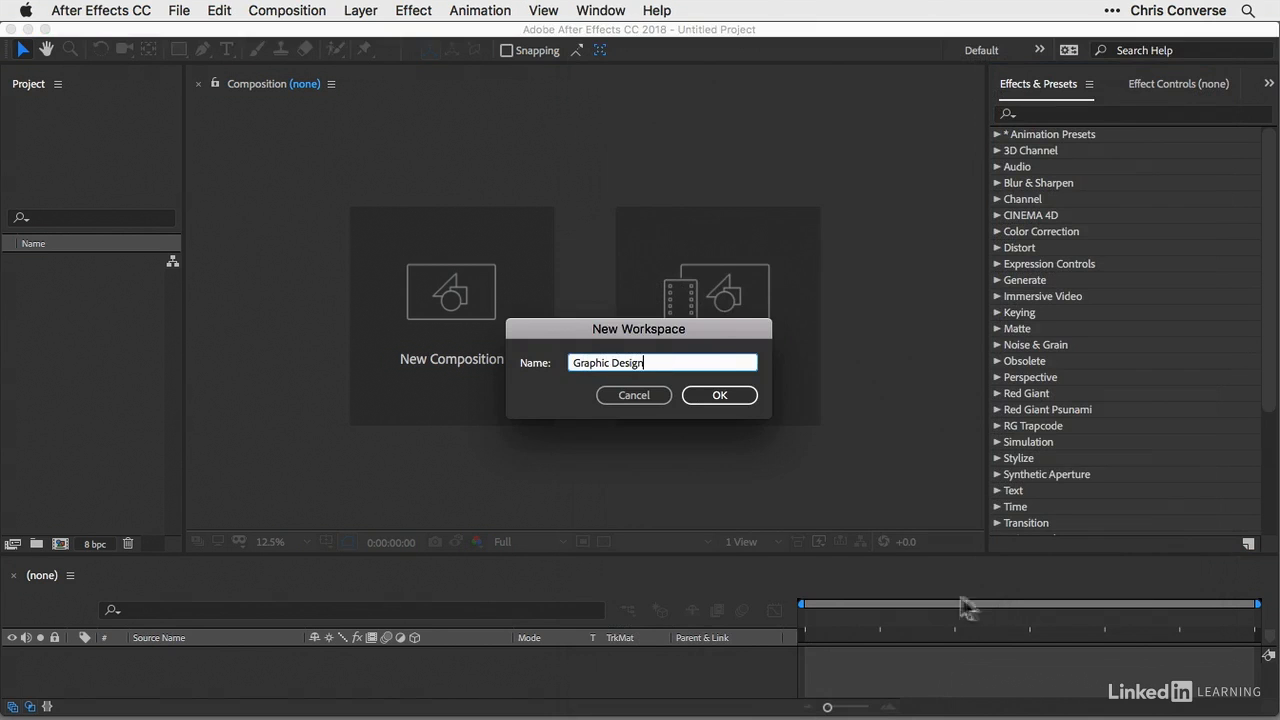
pyautogui.click(738, 396)
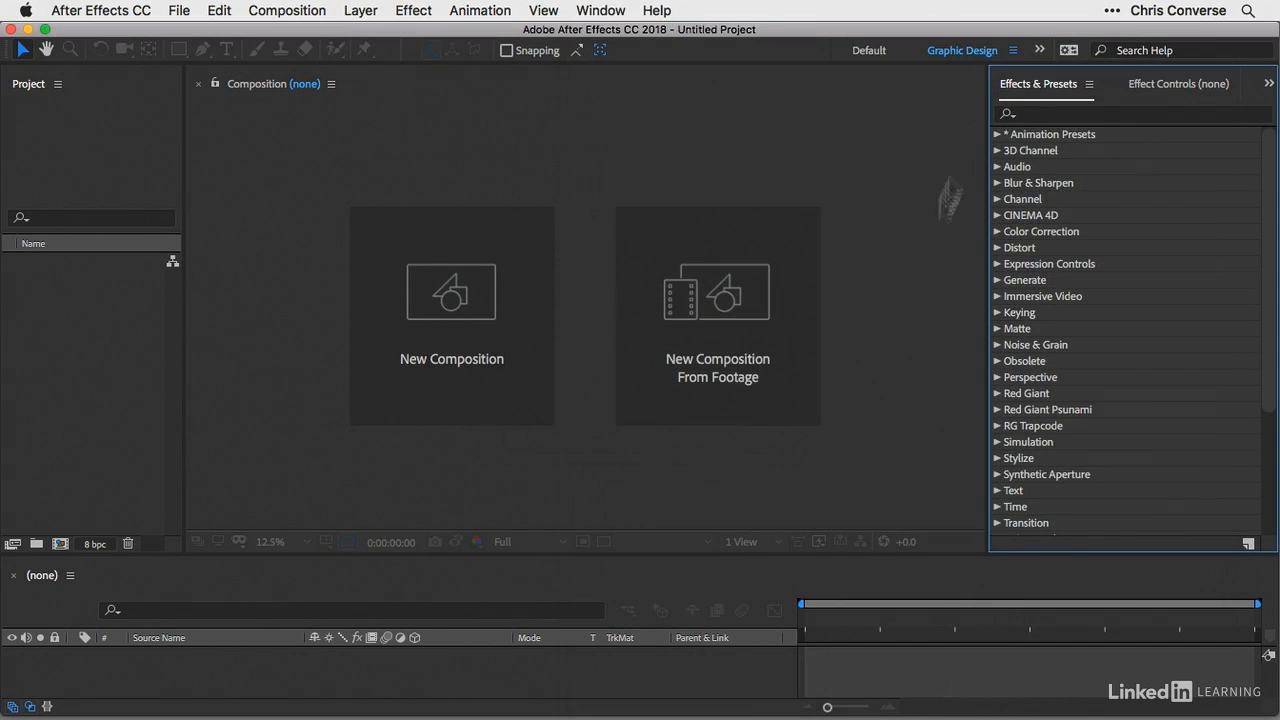
pyautogui.click(870, 51)
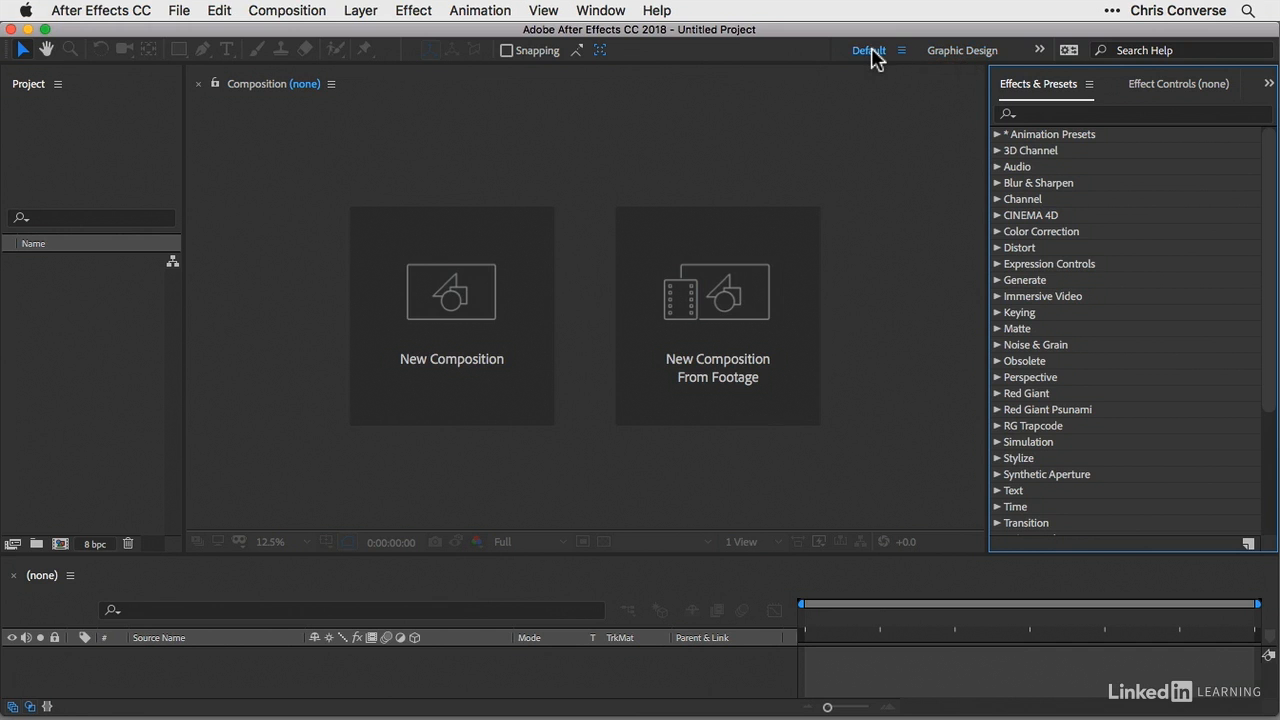
pyautogui.click(958, 54)
# Import champagne_glasses.jpg from the Desktop as footage and widen the Project panel slightly to fit its details
pyautogui.click(184, 12)
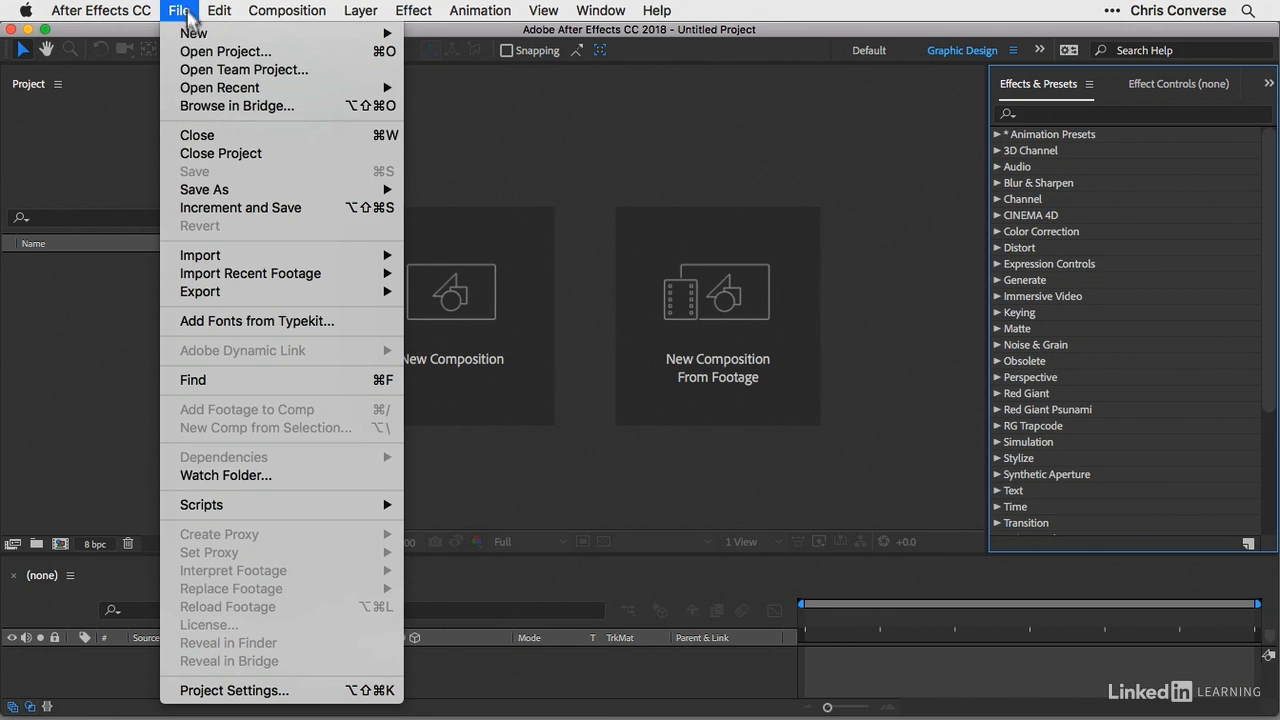
pyautogui.moveTo(210, 260)
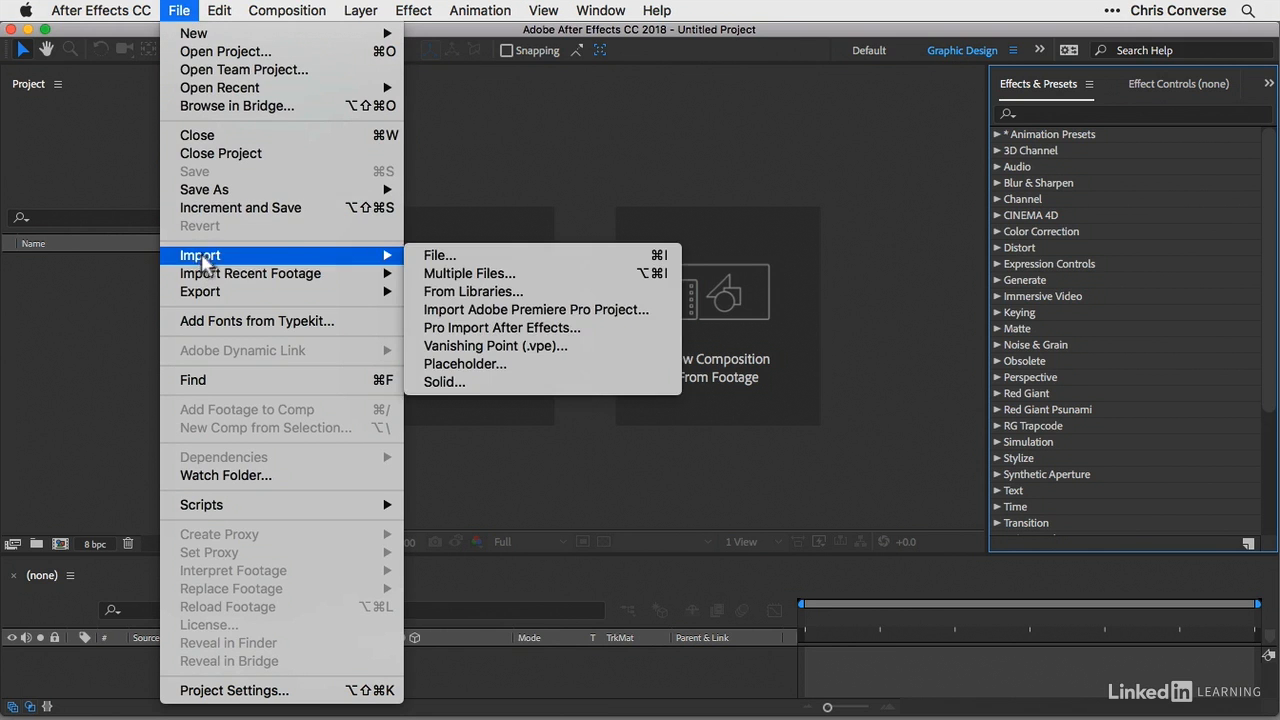
pyautogui.click(436, 256)
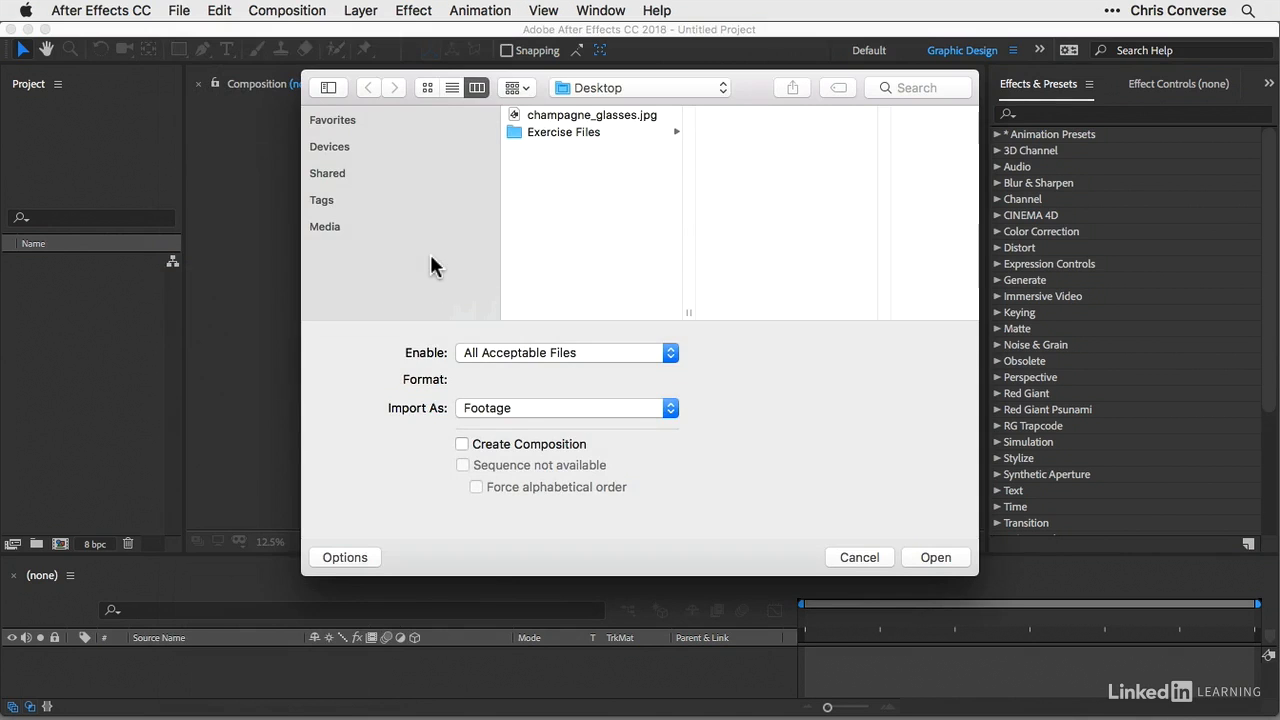
pyautogui.click(555, 115)
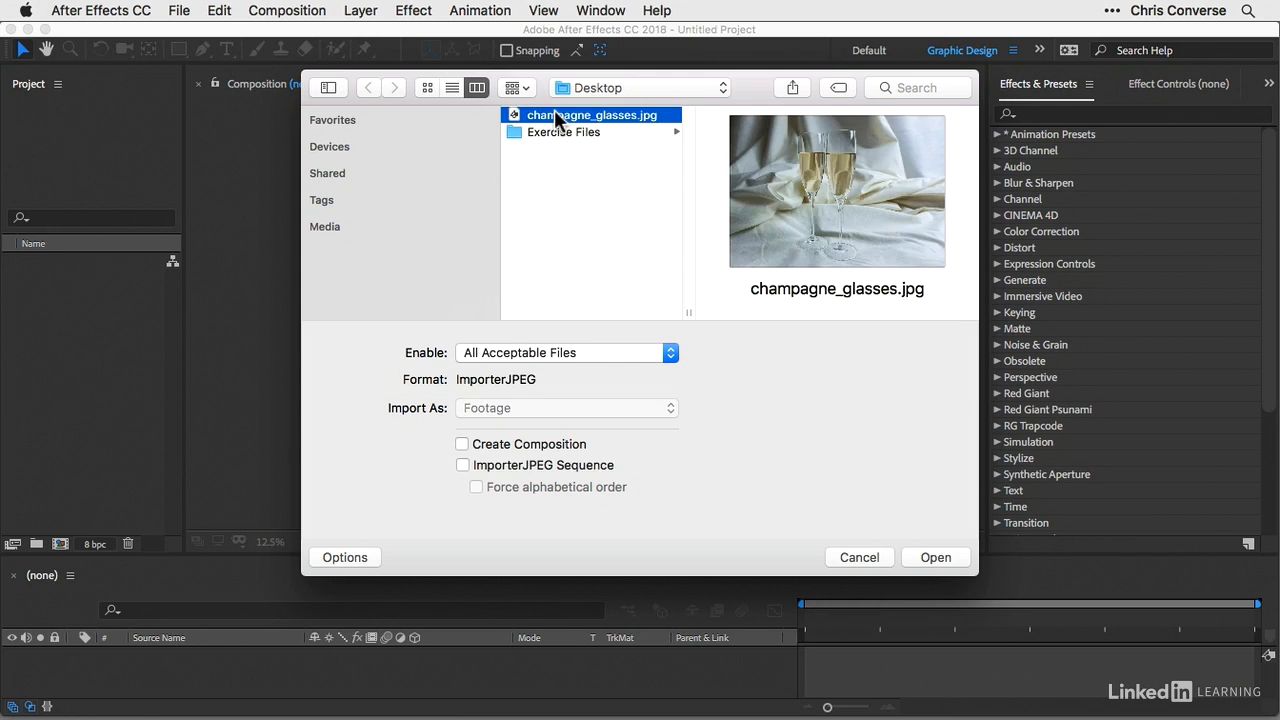
pyautogui.click(935, 557)
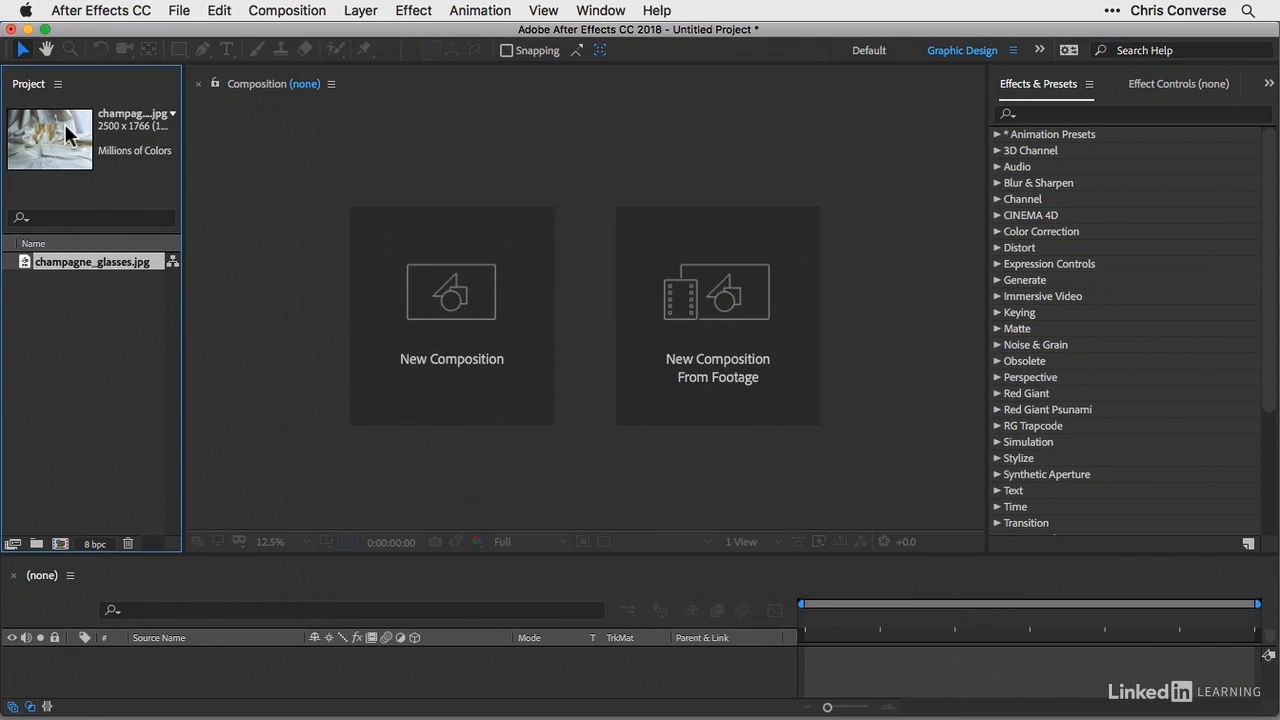
pyautogui.moveTo(184, 169); pyautogui.dragTo(223, 164)
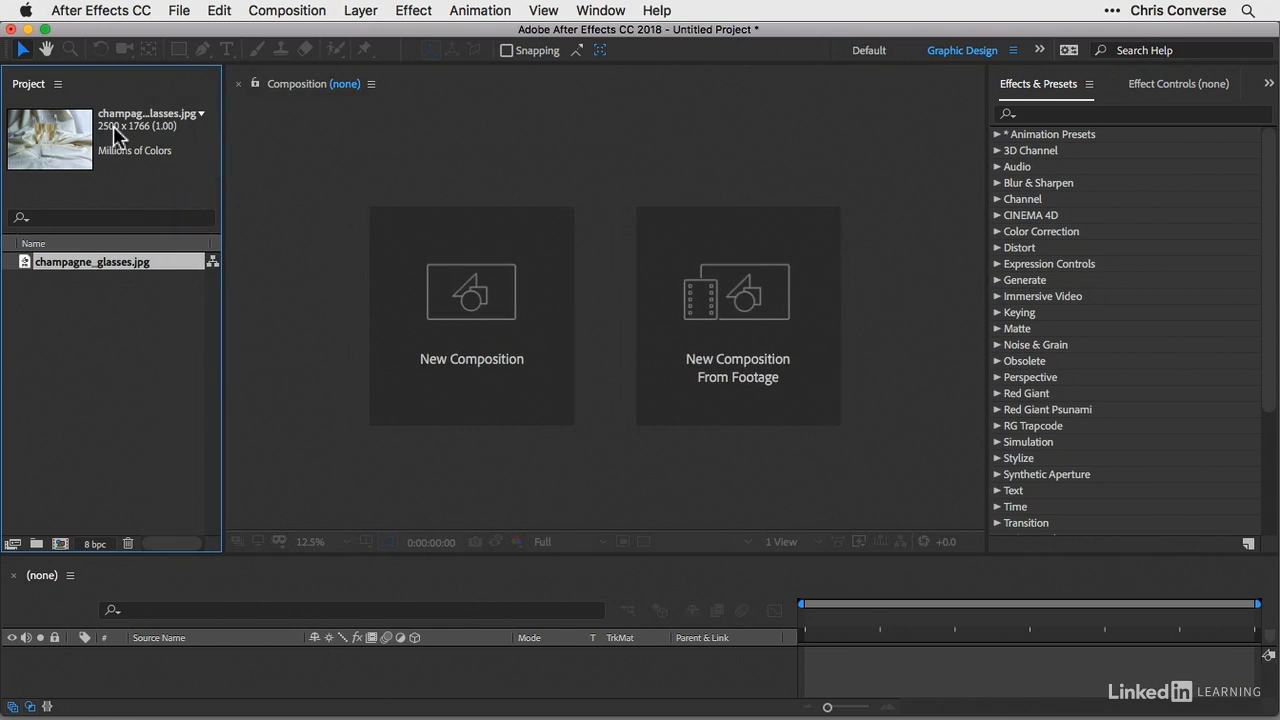
# Create a new 2500 x 1766 px composition with square pixels, 30 fps, 8 seconds duration and a black background
pyautogui.click(110, 322)
pyautogui.click(85, 270)
pyautogui.click(280, 12)
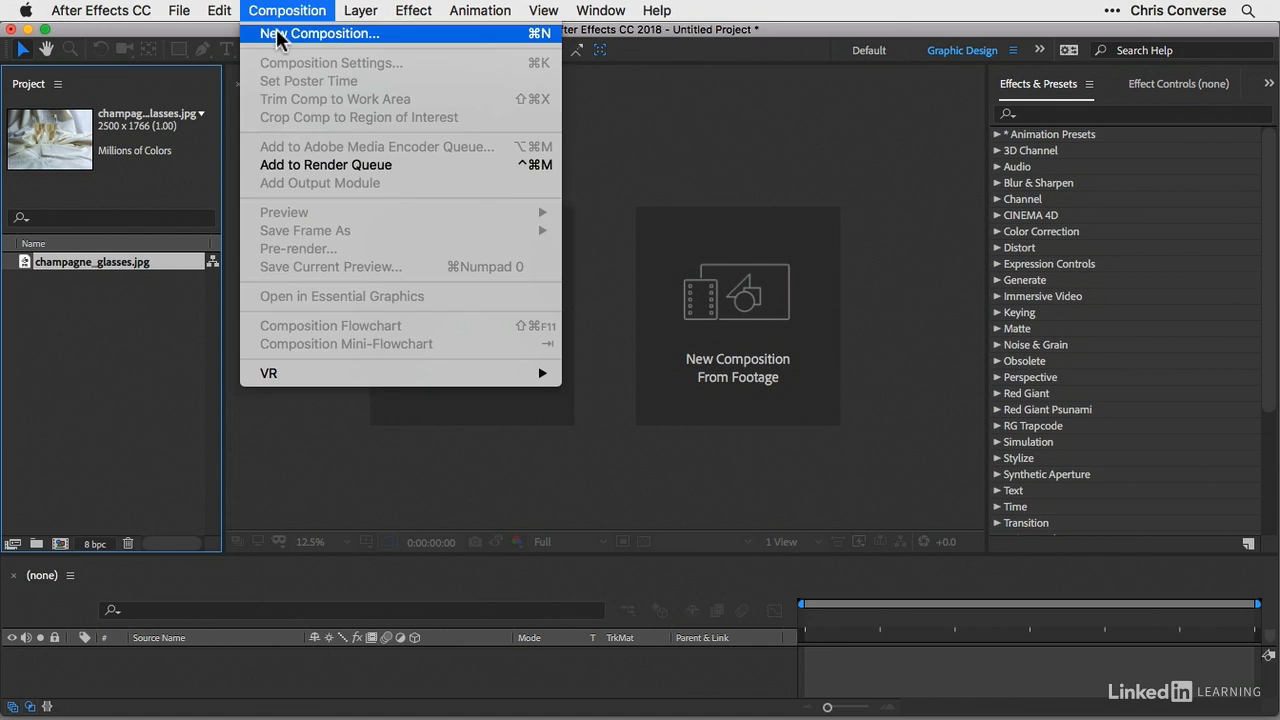
pyautogui.click(207, 76)
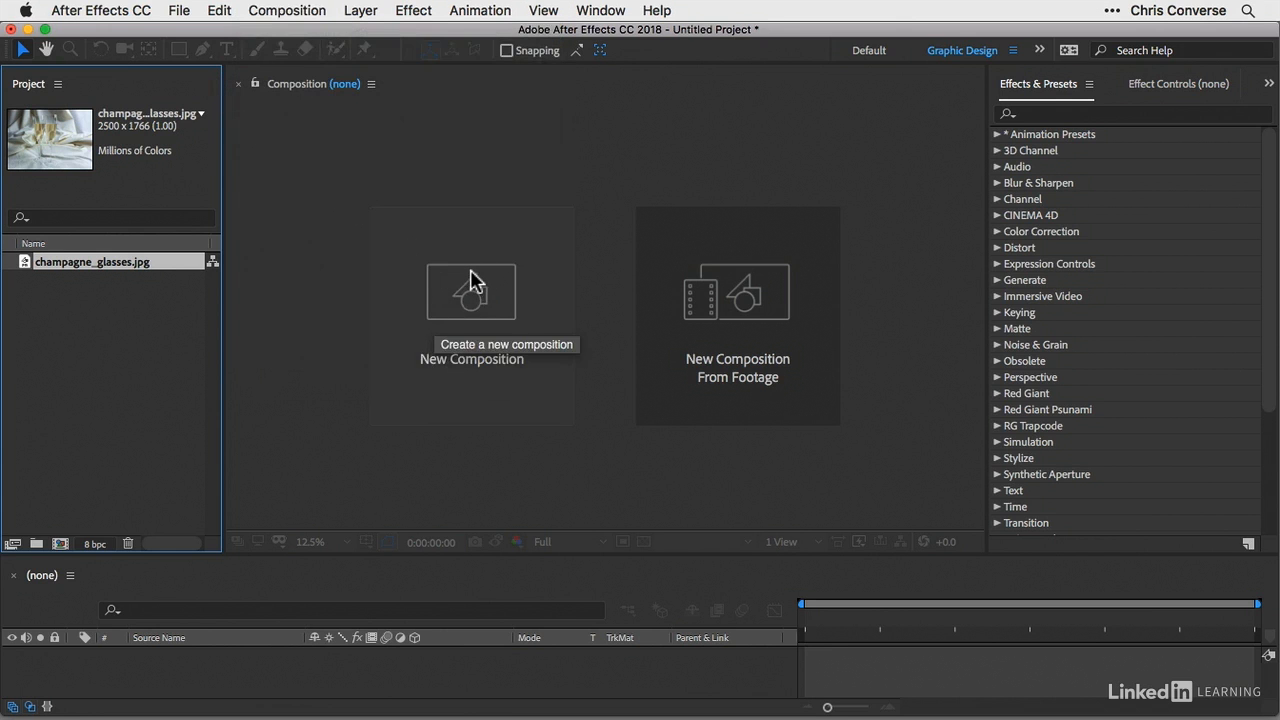
pyautogui.click(472, 280)
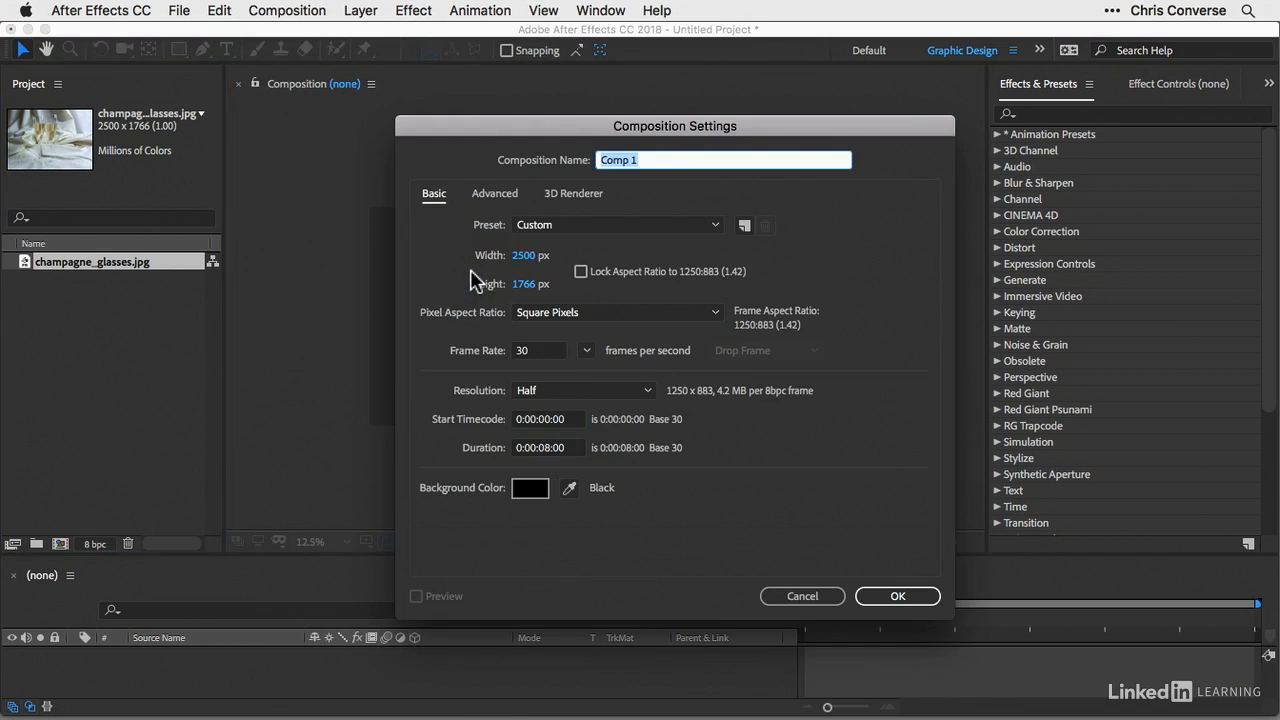
pyautogui.moveTo(535, 131); pyautogui.dragTo(396, 131)
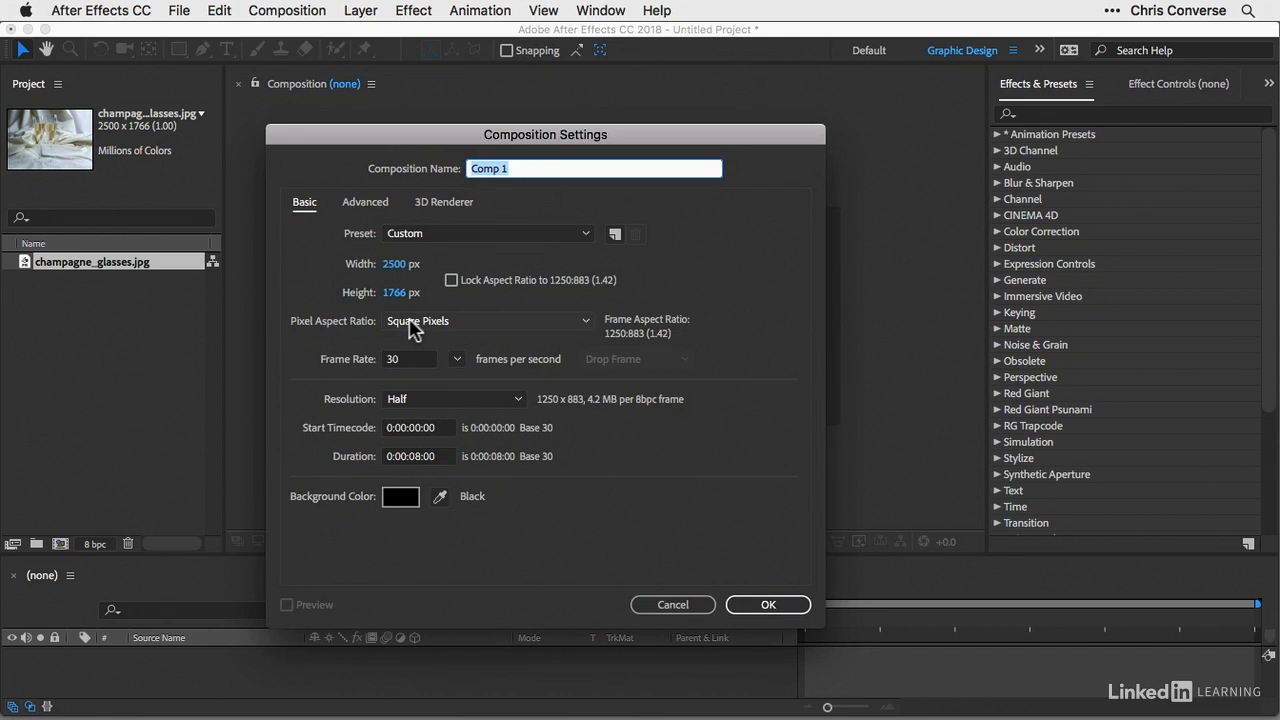
pyautogui.click(410, 505)
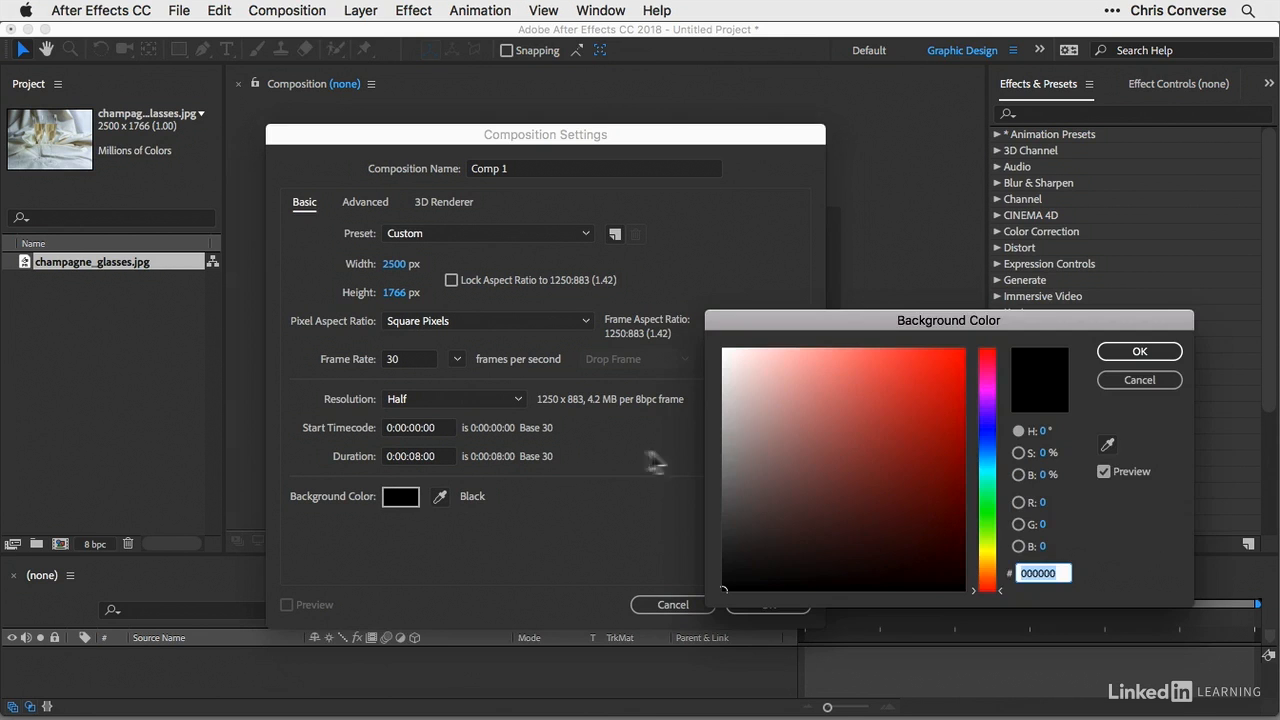
pyautogui.click(1135, 352)
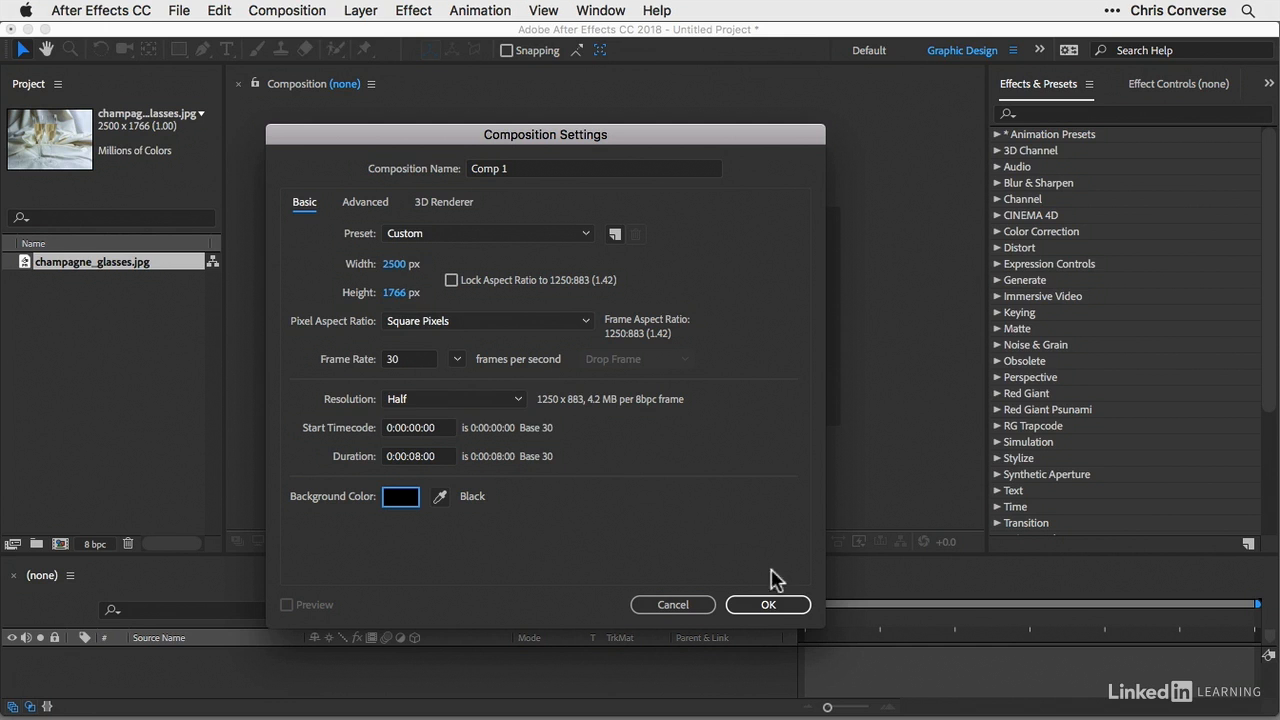
pyautogui.click(786, 607)
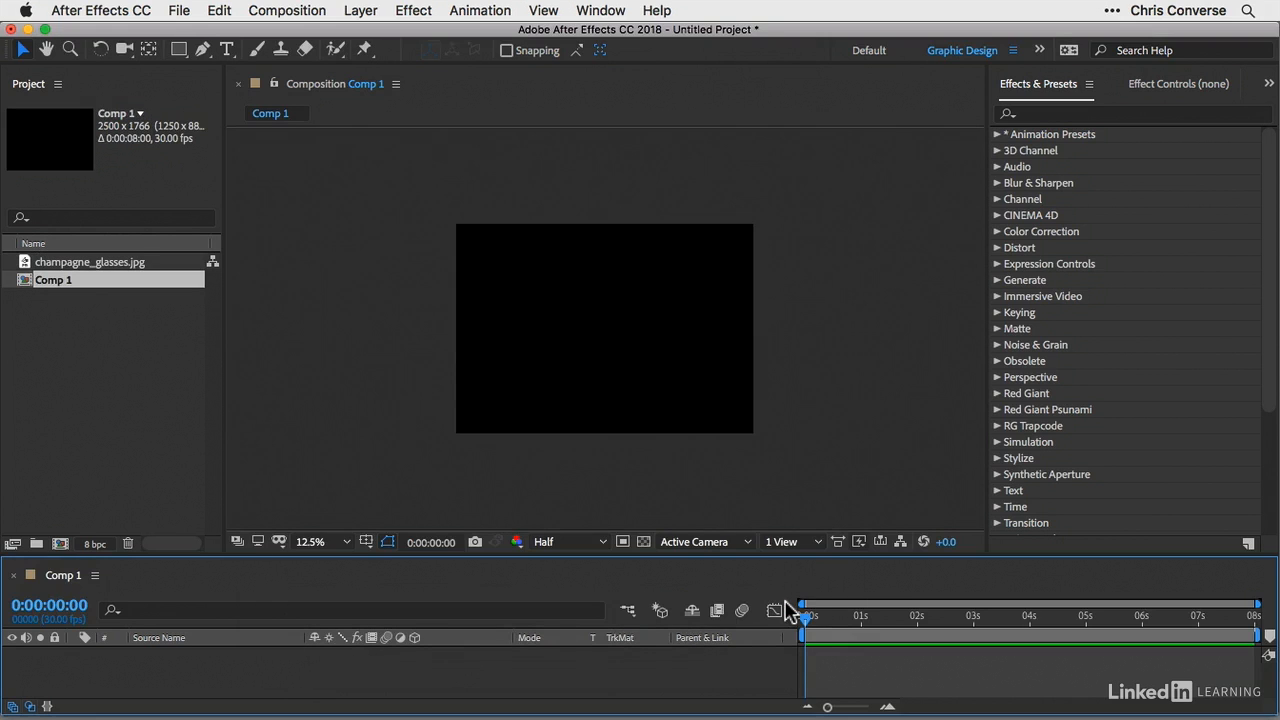
# Reopen Comp 1 from the project items and add champagne_glasses.jpg to it as a layer
pyautogui.click(180, 343)
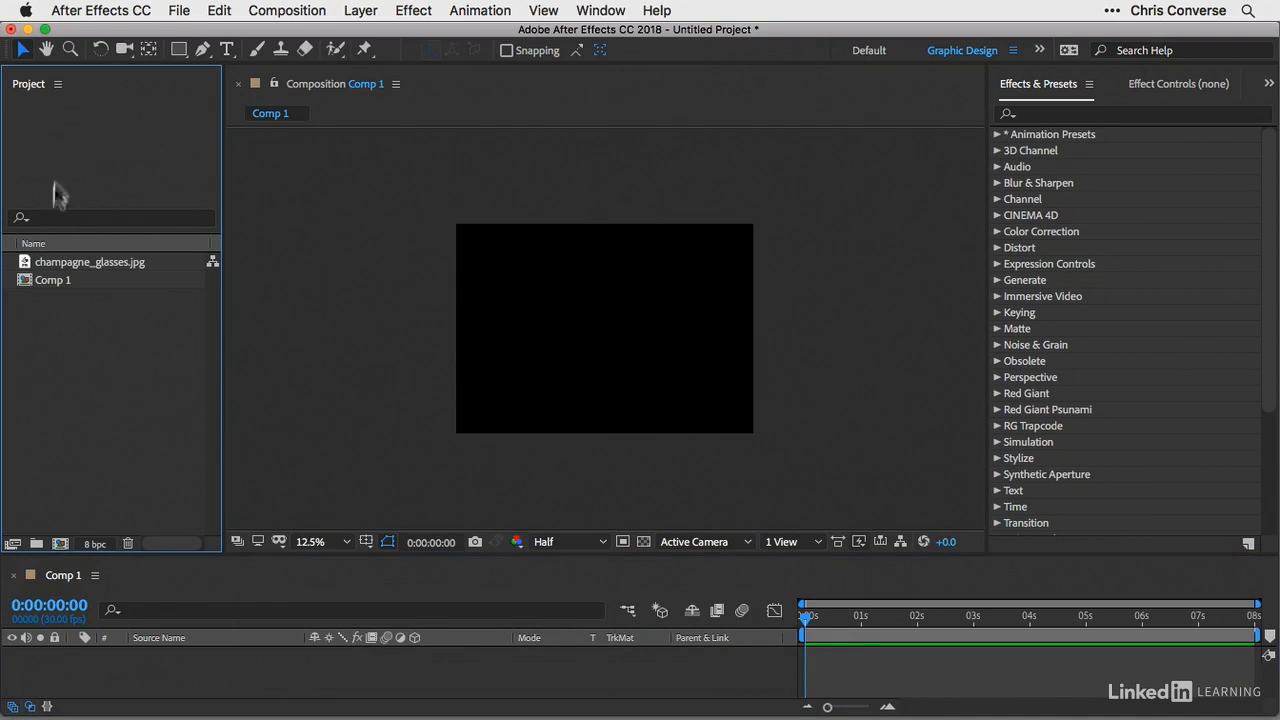
pyautogui.doubleClick(28, 284)
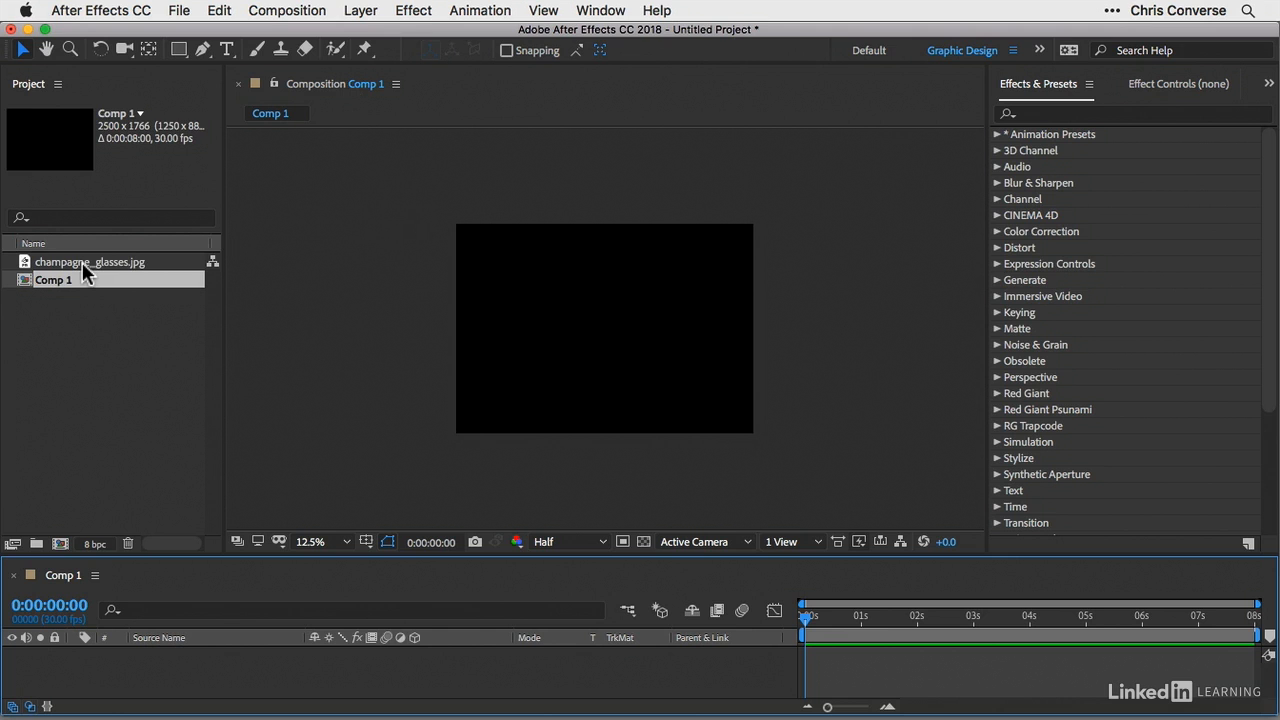
pyautogui.moveTo(84, 265); pyautogui.dragTo(604, 332)
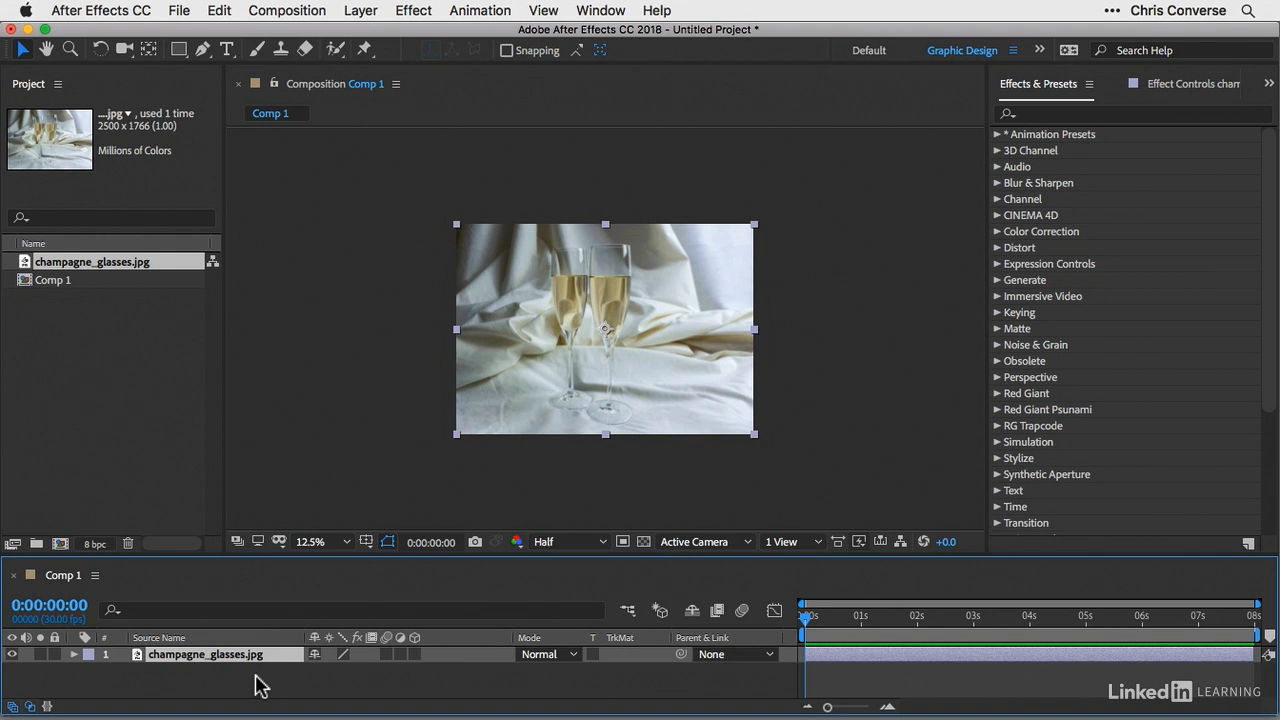
pyautogui.moveTo(265, 656); pyautogui.dragTo(558, 398)
# Delete the Comp 1 composition from the project, keeping the champagne_glasses.jpg footage
pyautogui.click(69, 311)
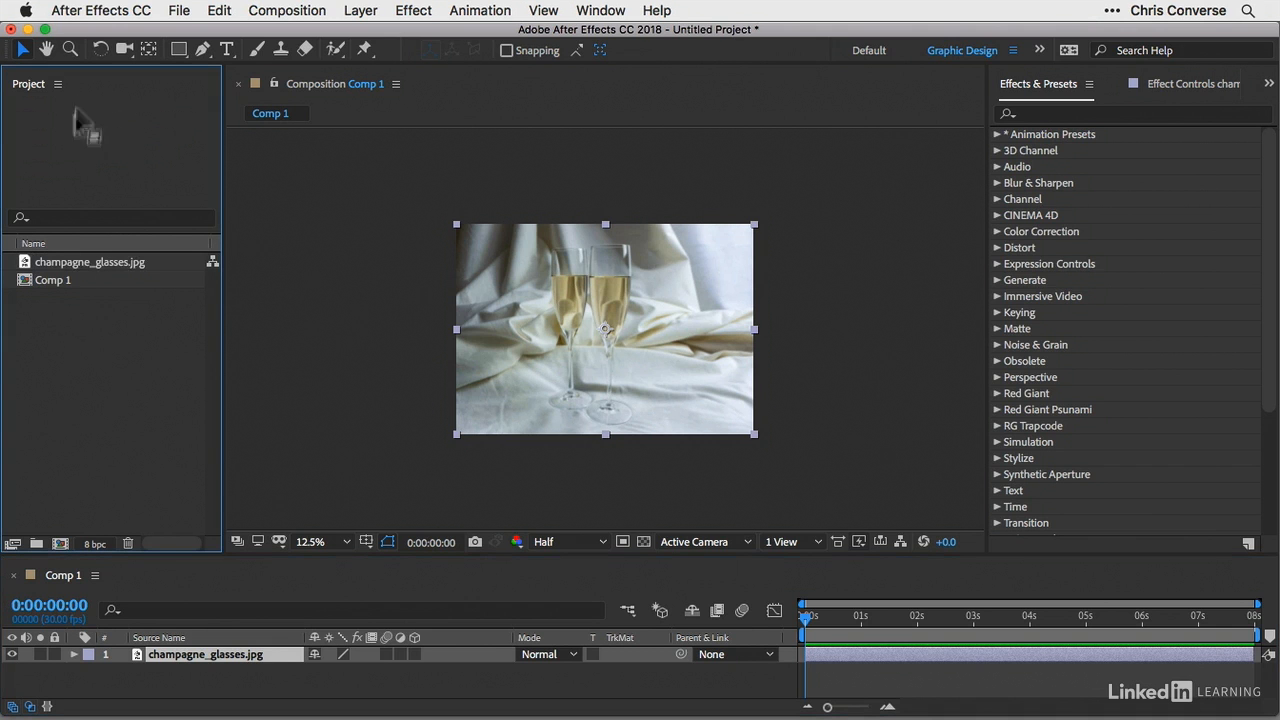
pyautogui.click(57, 281)
pyautogui.press('Delete')
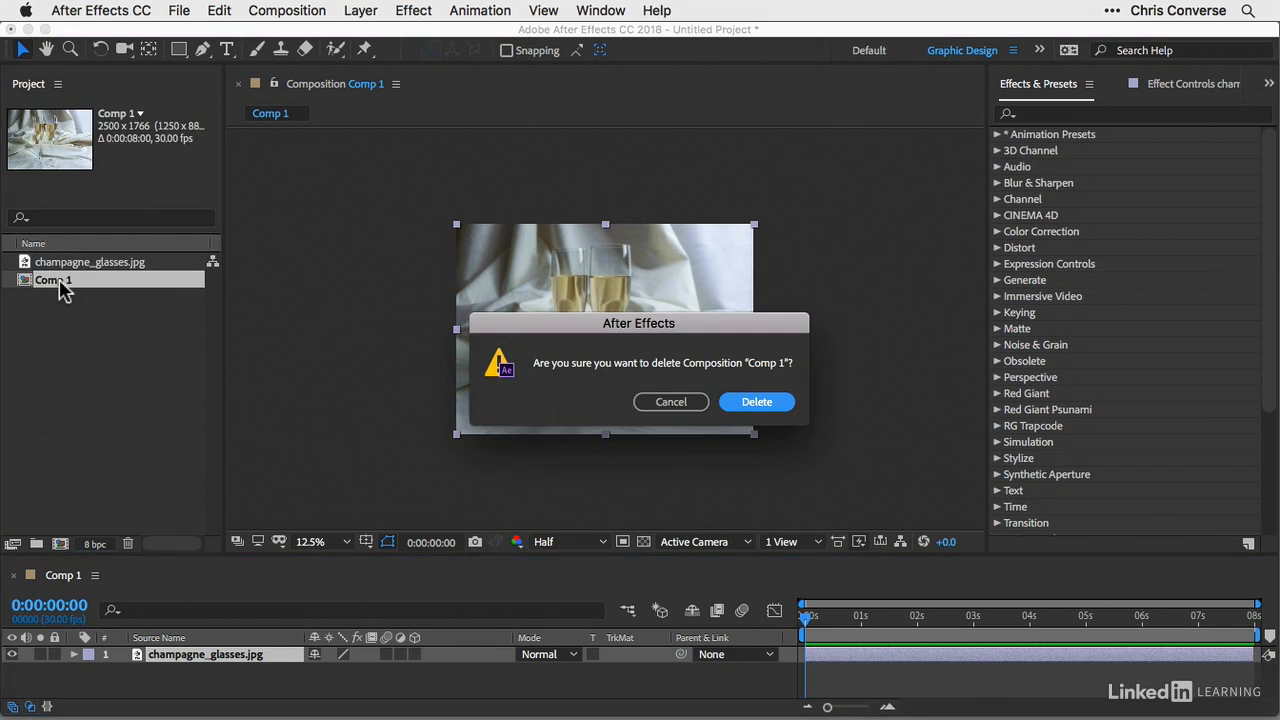
pyautogui.click(757, 403)
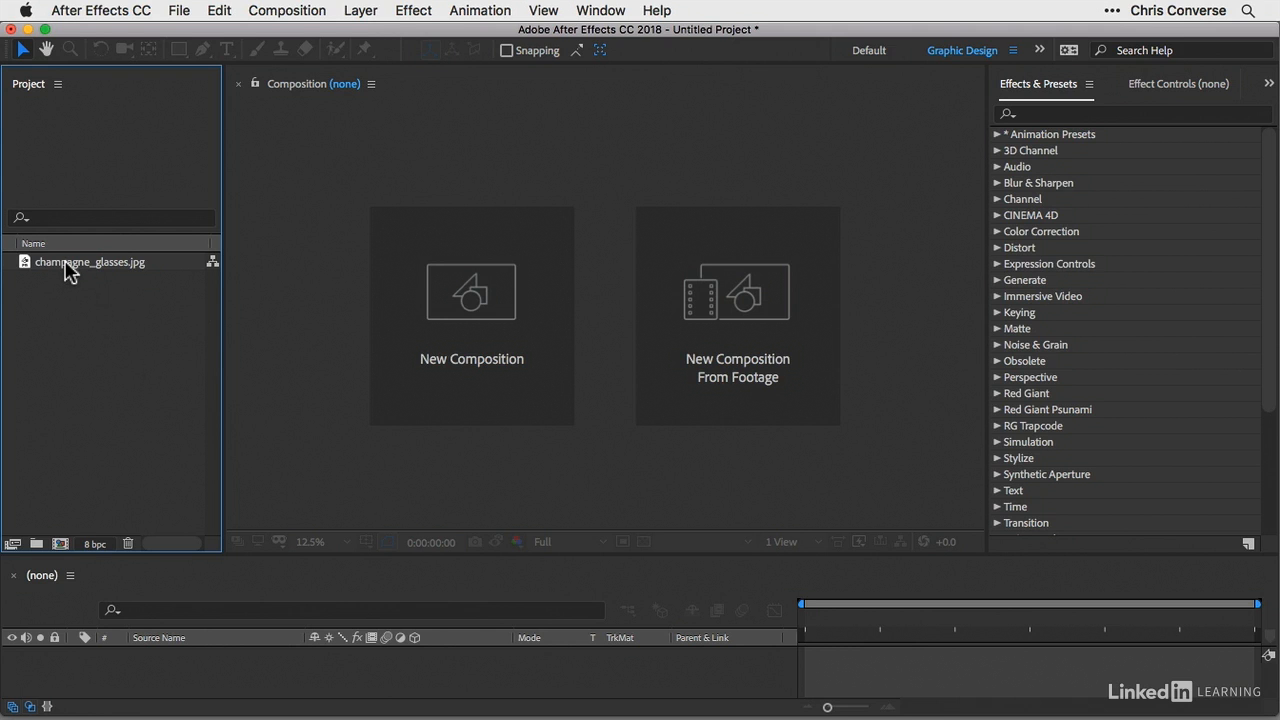
# Create a composition directly from the champagne_glasses.jpg footage and review its composition settings without changing them
pyautogui.moveTo(65, 270); pyautogui.dragTo(601, 267)
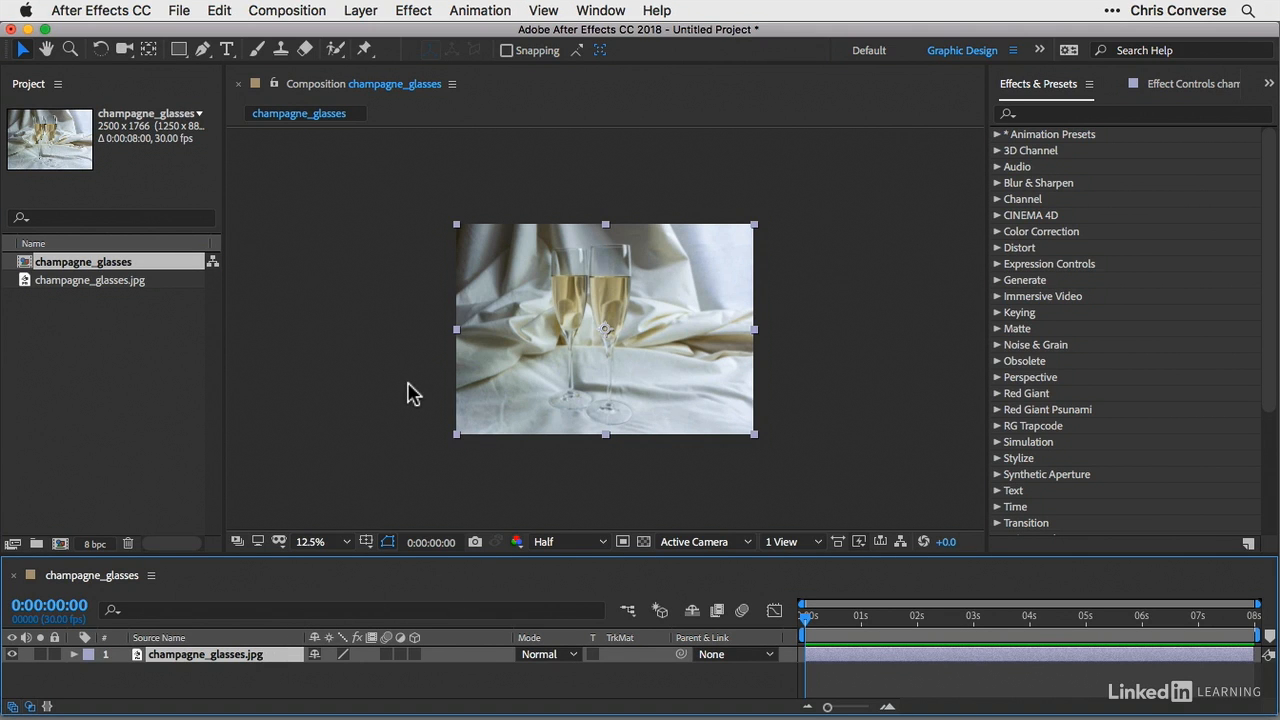
pyautogui.click(313, 12)
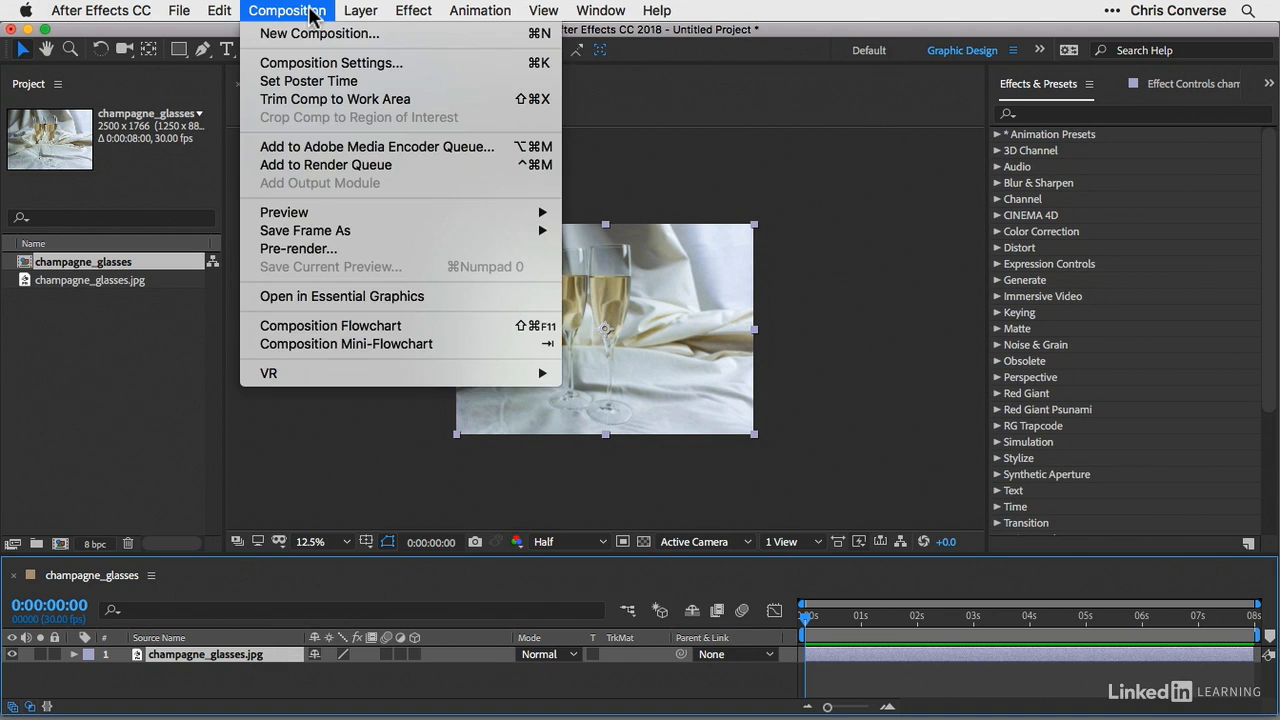
pyautogui.click(313, 62)
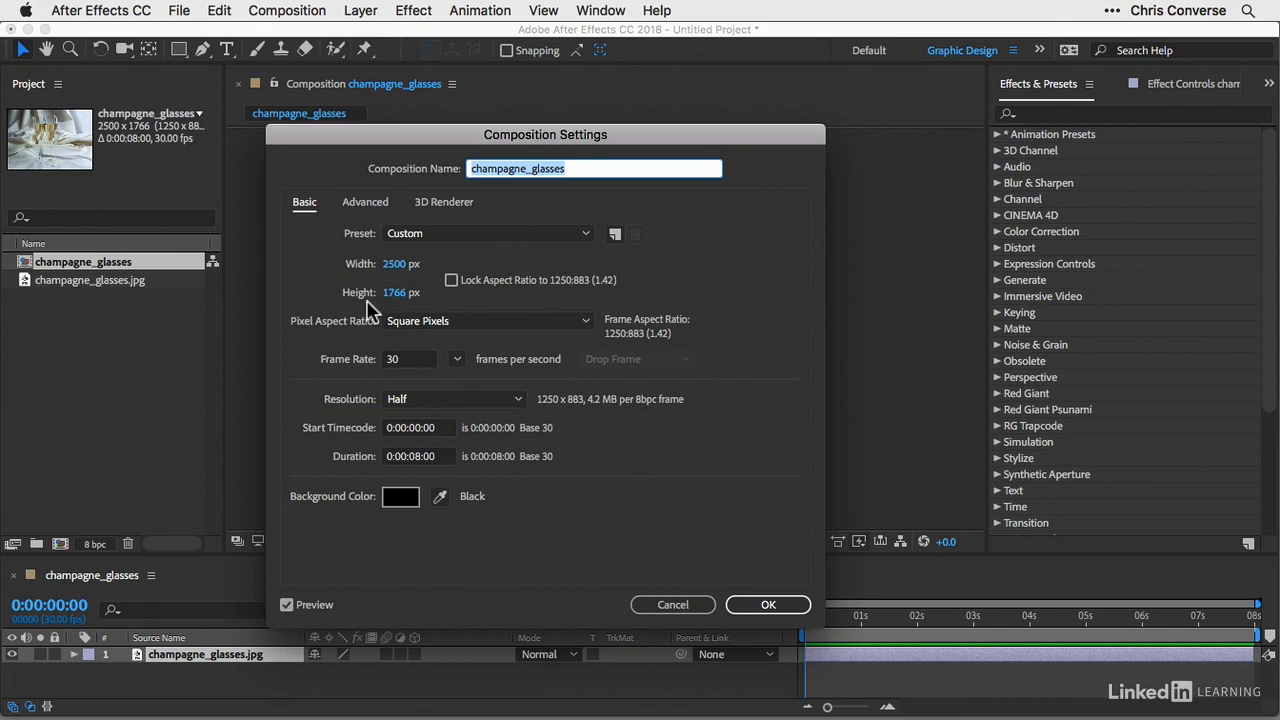
pyautogui.click(672, 604)
pyautogui.click(145, 390)
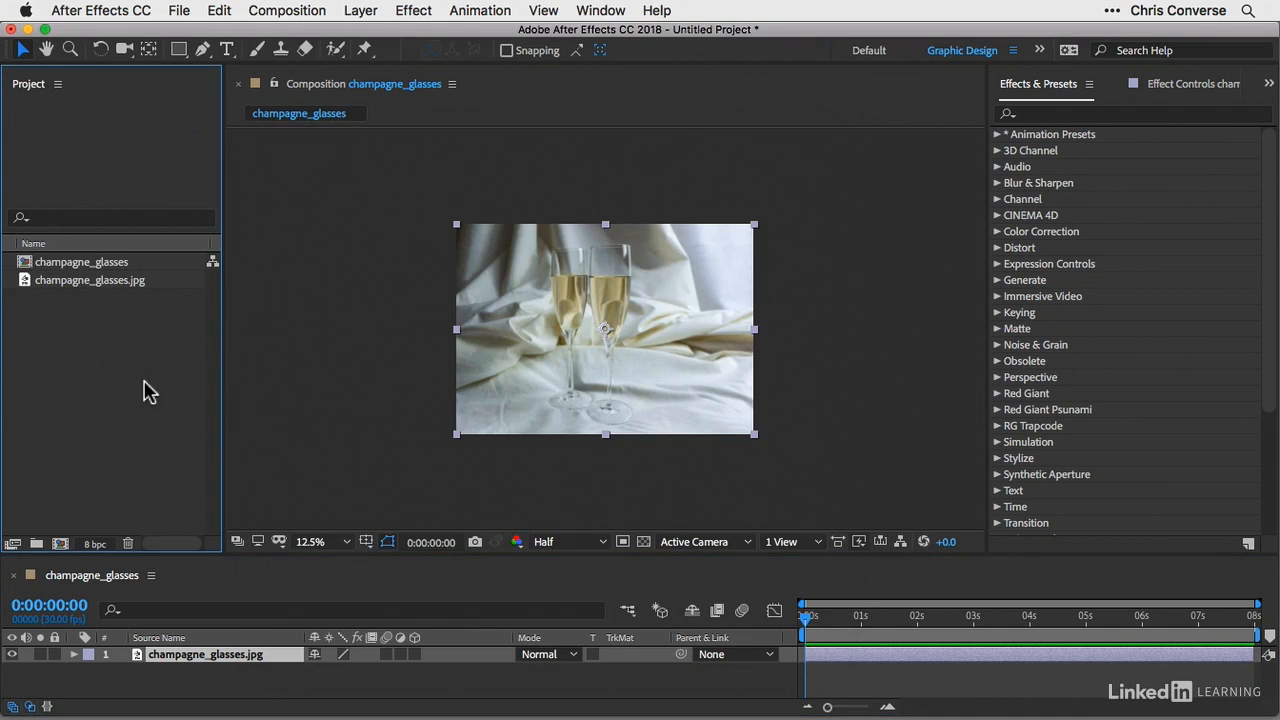
# Delete both the champagne_glasses.jpg footage and the champagne_glasses composition to empty the project
pyautogui.click(118, 283)
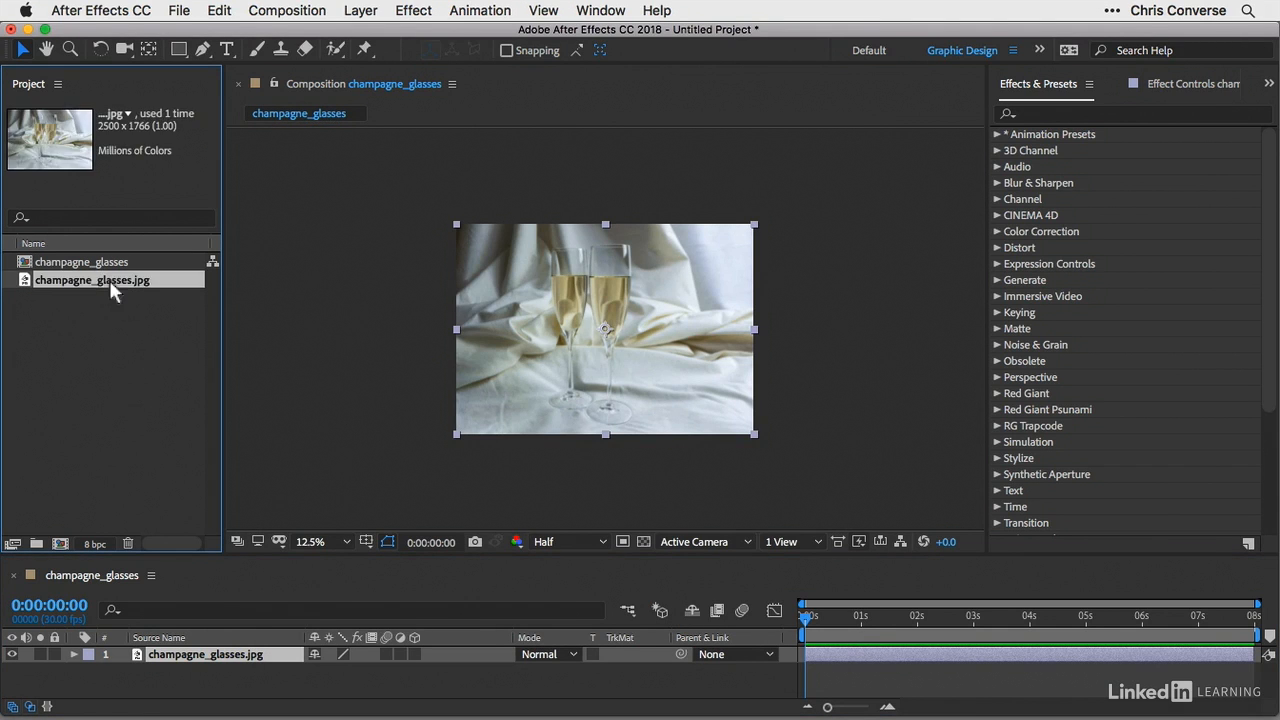
pyautogui.press('Delete')
pyautogui.click(812, 402)
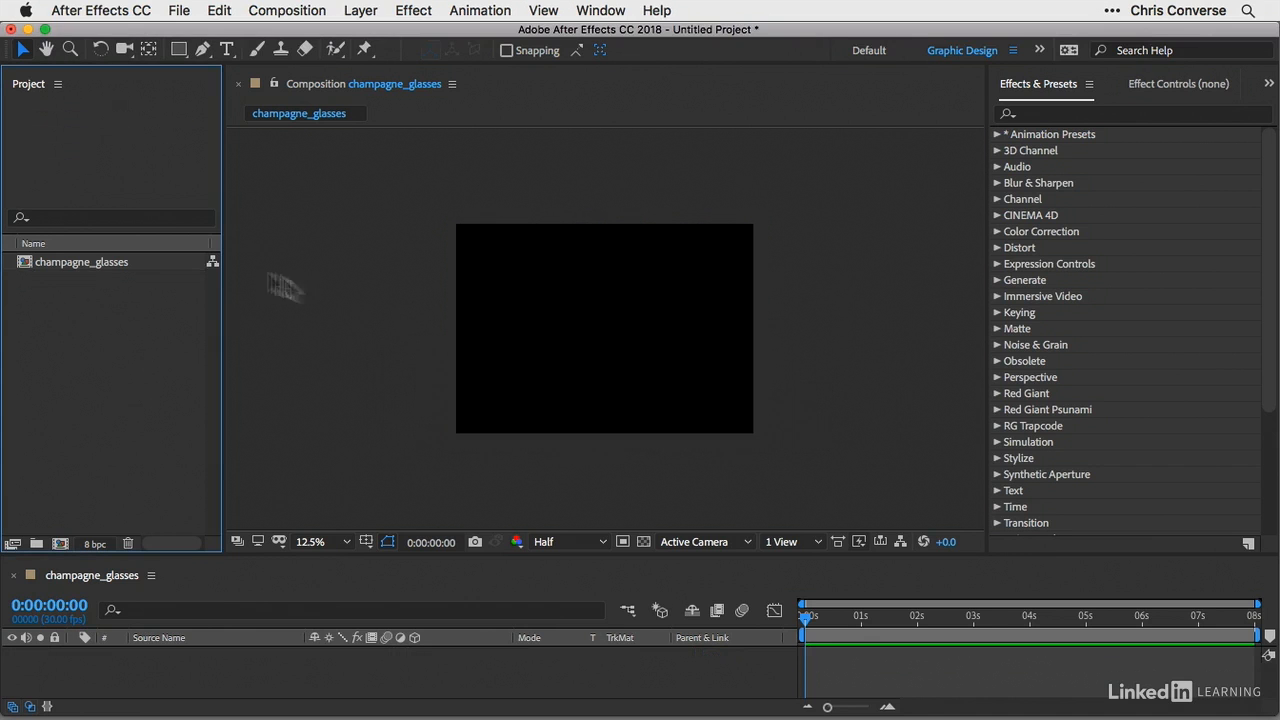
pyautogui.click(120, 268)
pyautogui.press('Delete')
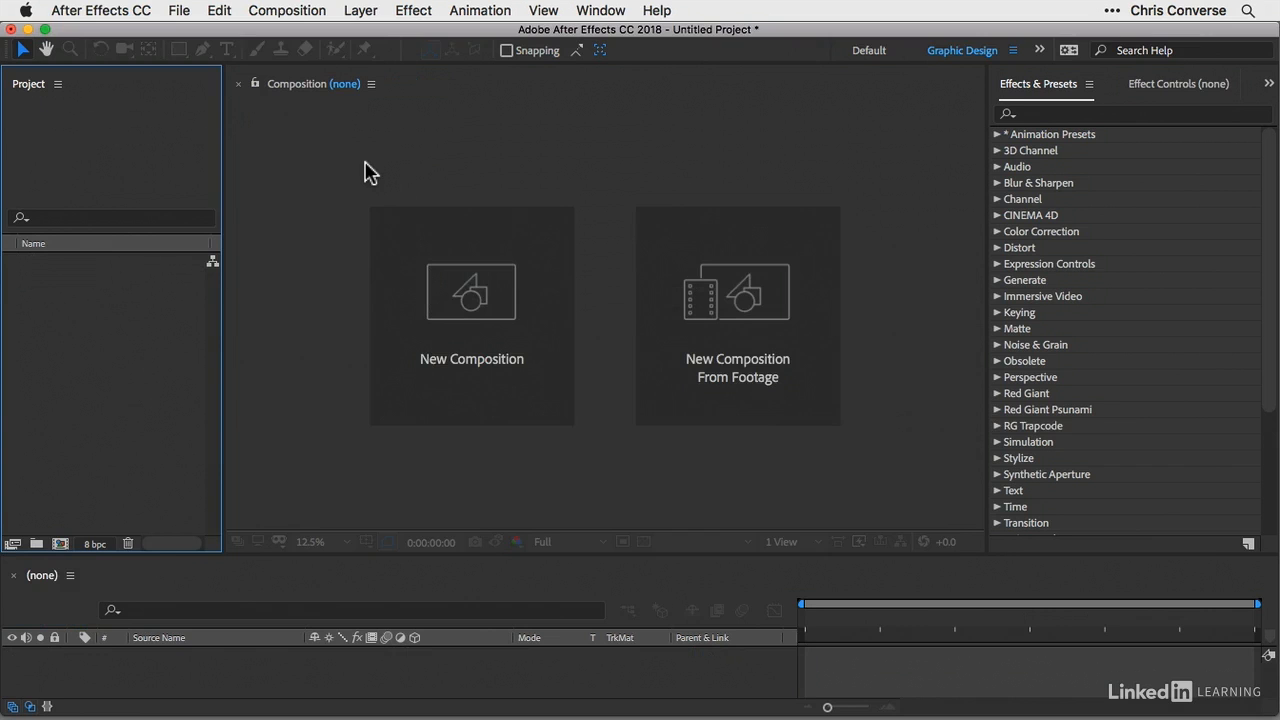
# Create a new composition from footage using champagne_glasses.jpg on the Desktop
pyautogui.click(755, 325)
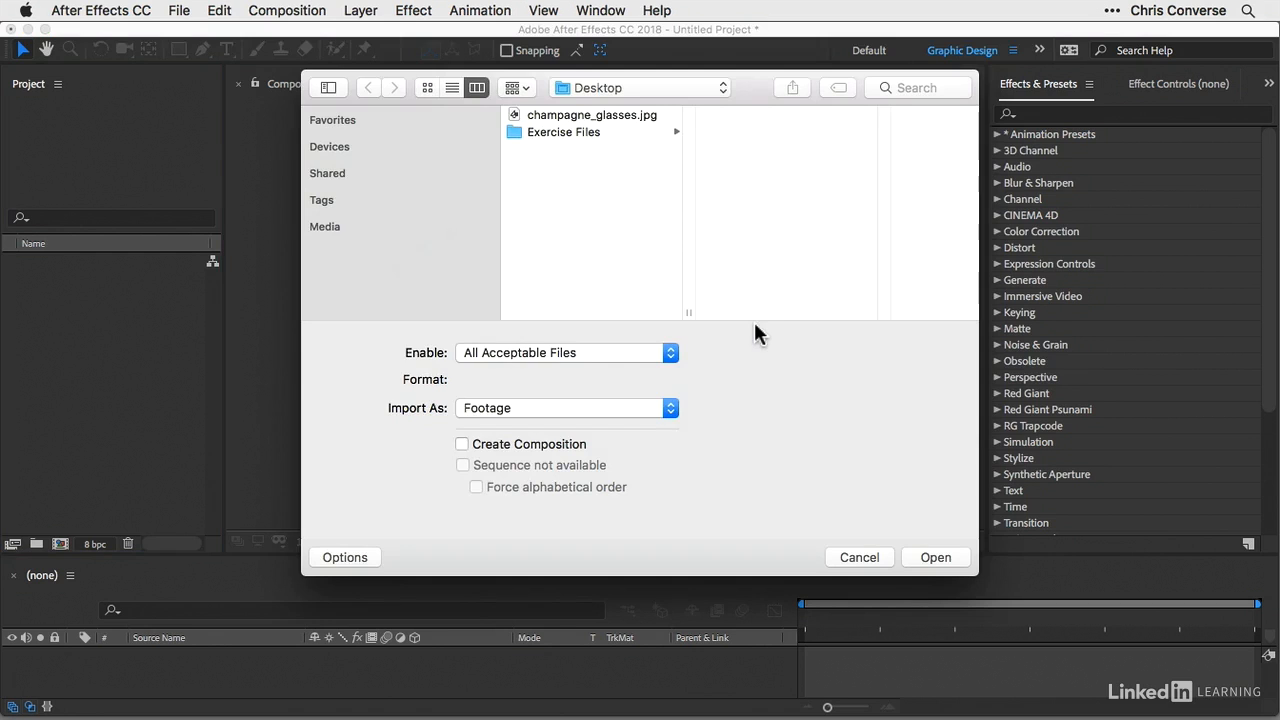
pyautogui.click(557, 118)
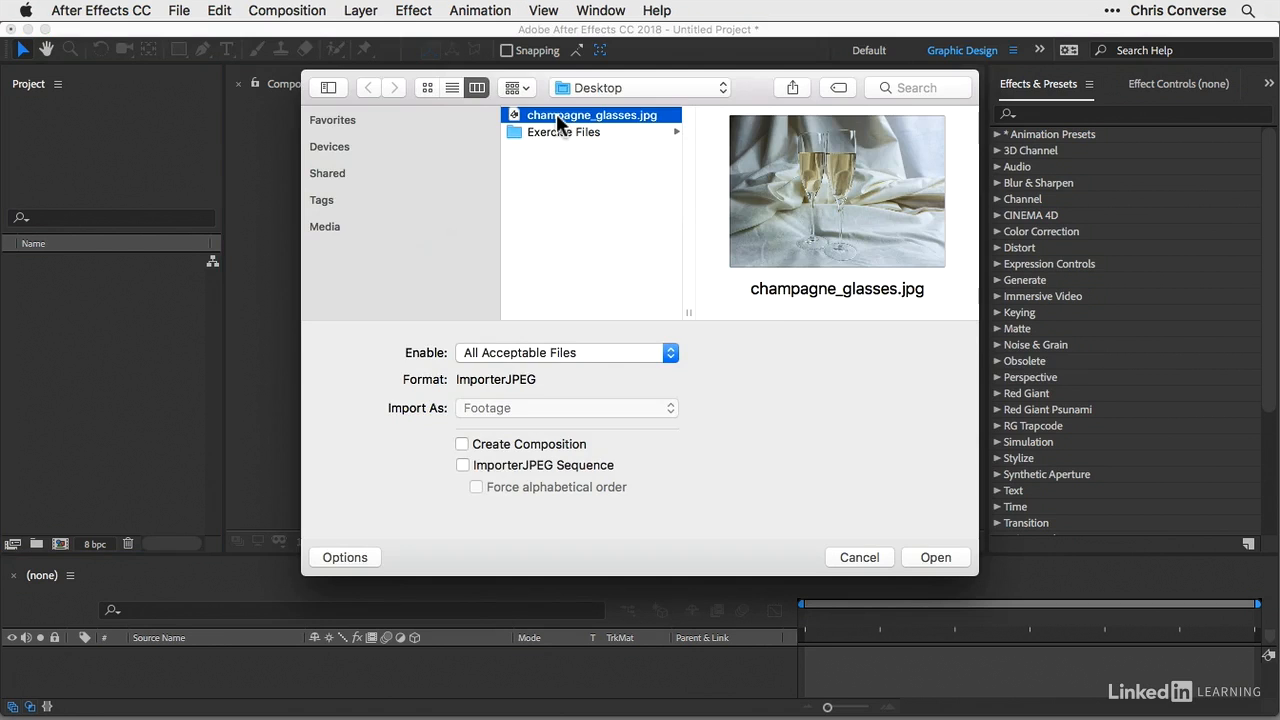
pyautogui.click(940, 557)
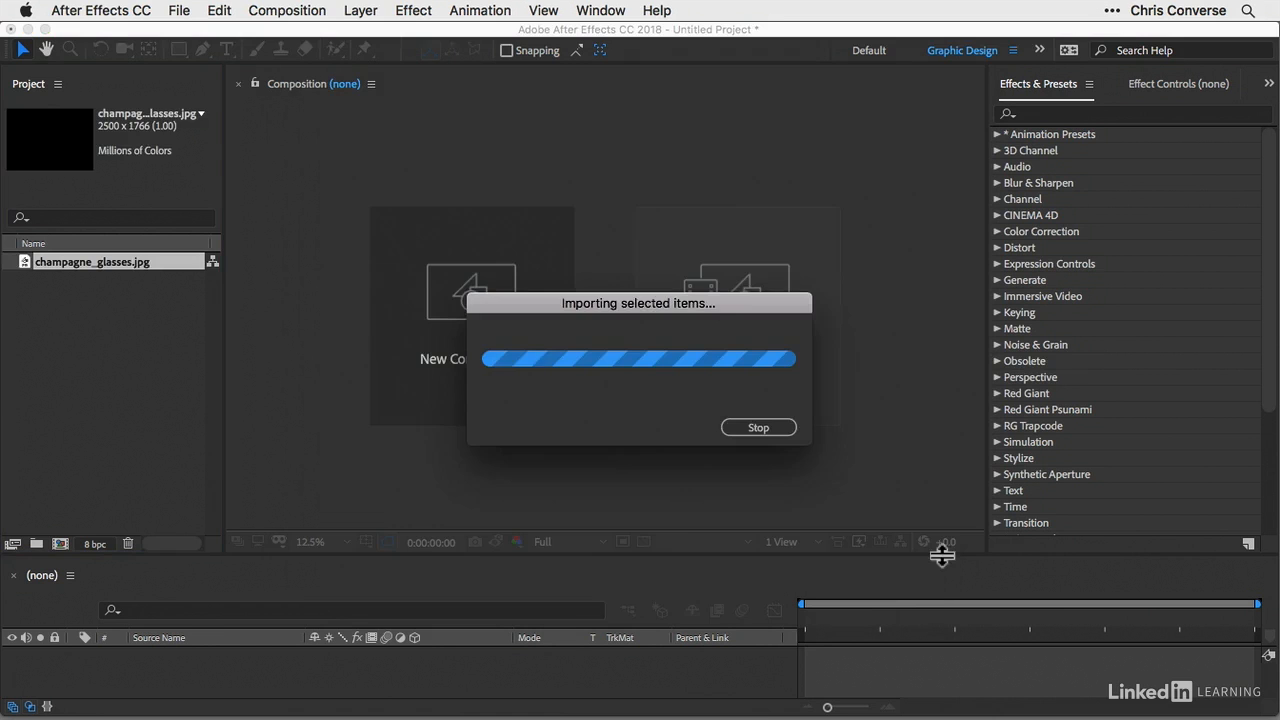